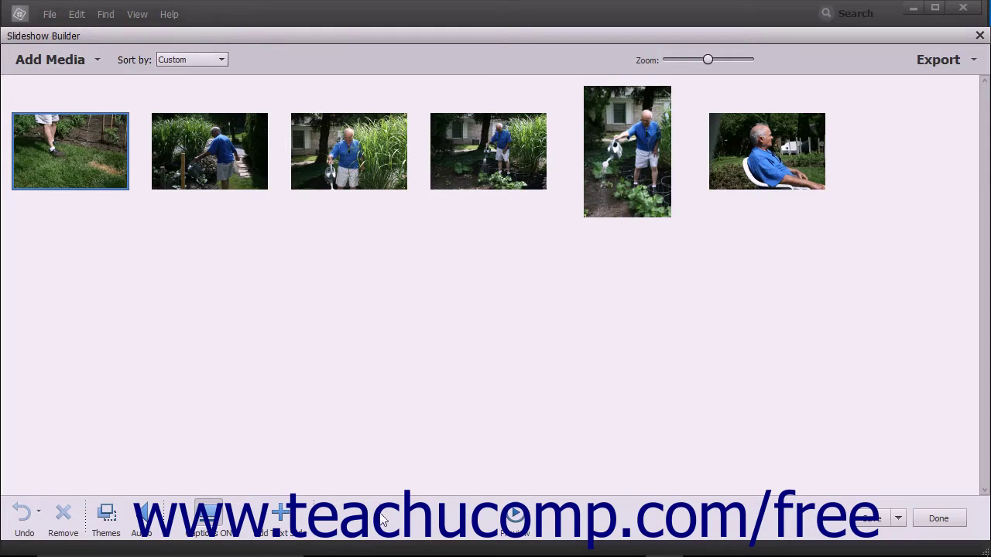
- Select the second of the six garden photos for the slideshow
left_click(186, 158)
left_click(106, 164)
left_click(364, 162)
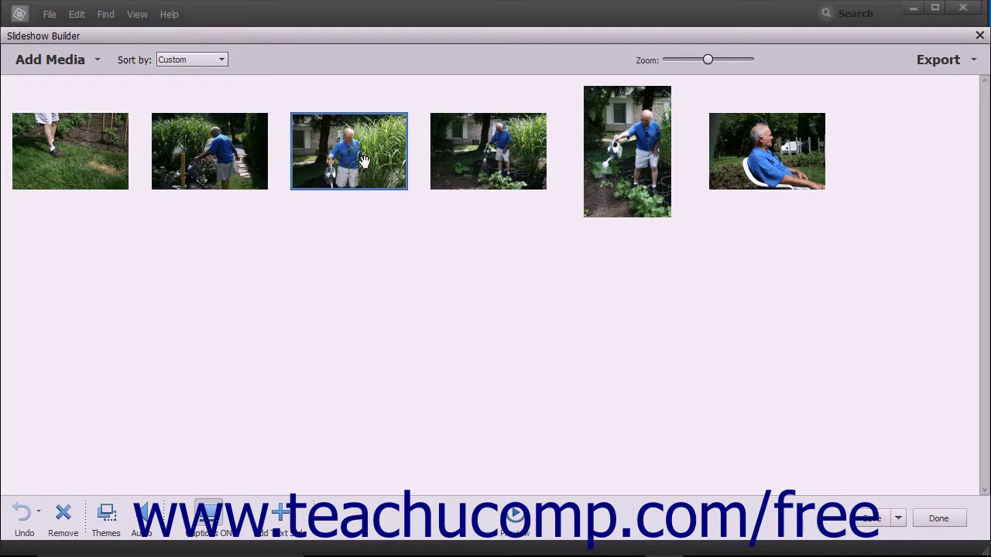
left_click(187, 161)
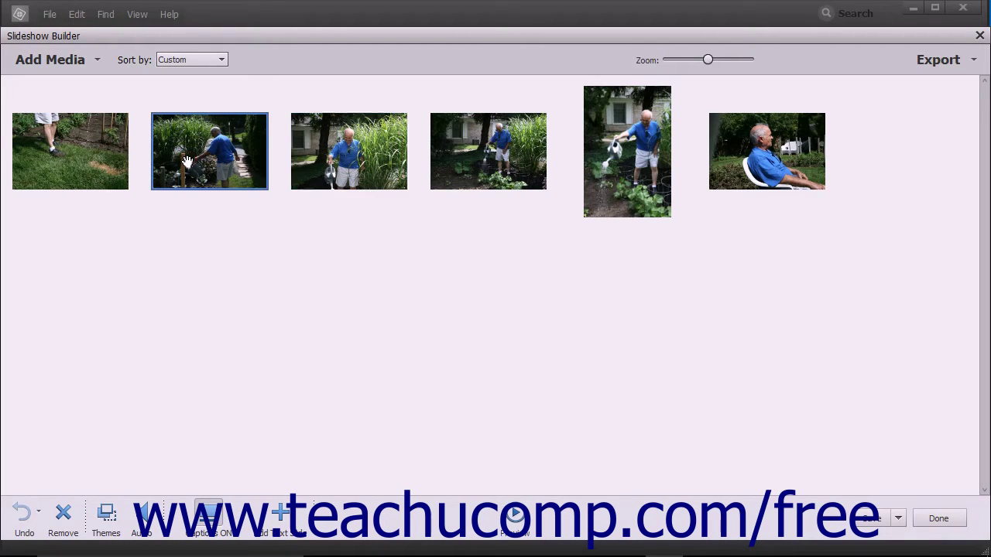
left_click(458, 164, "ctrl")
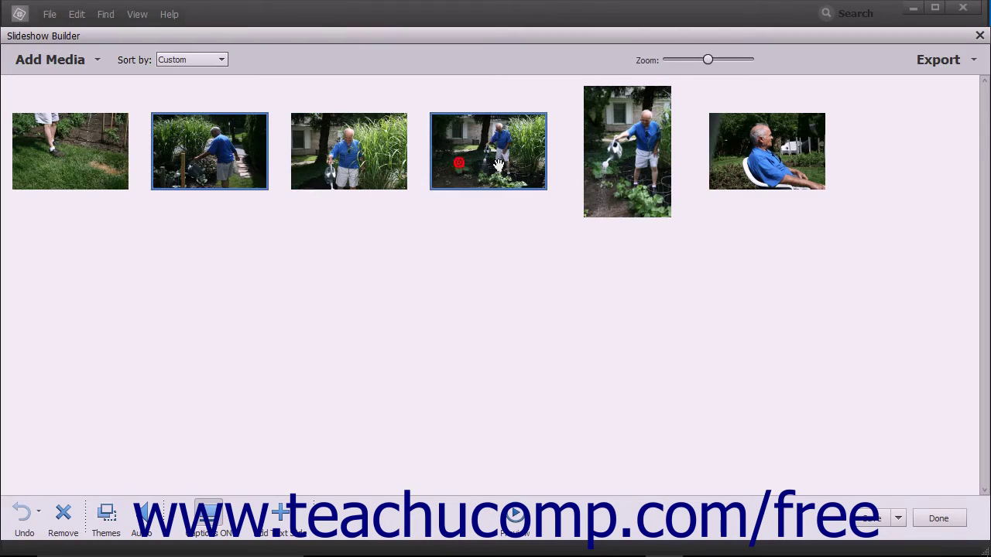
left_click(757, 162, "ctrl")
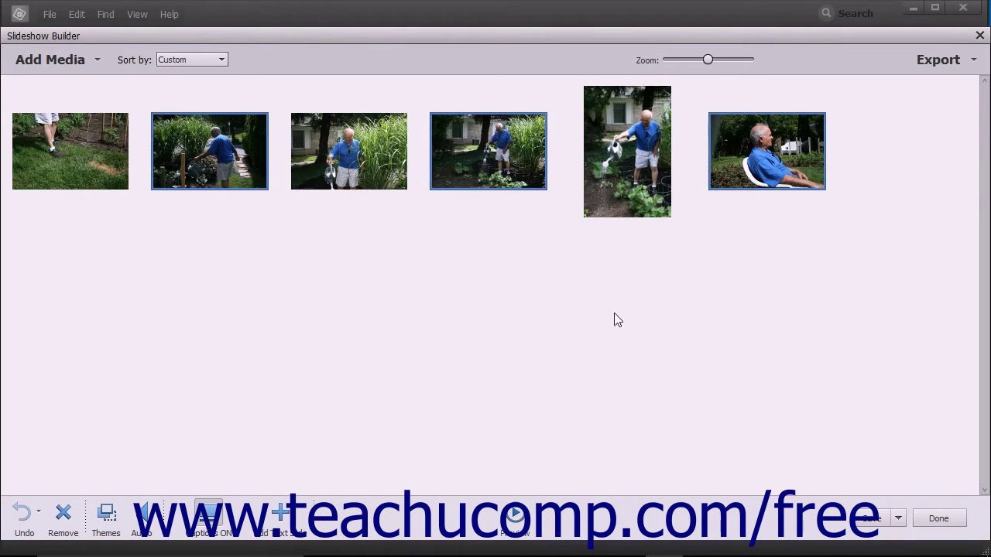
left_click(361, 296)
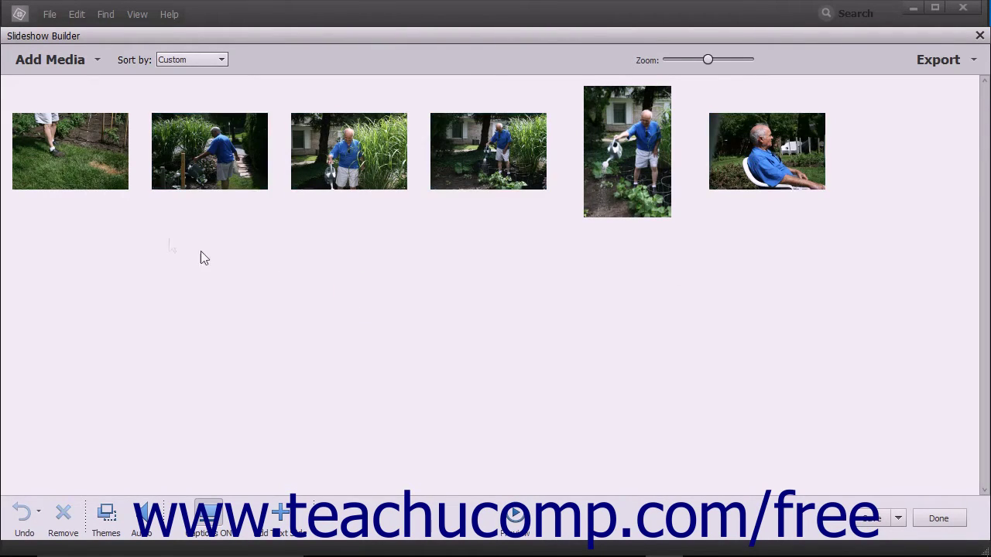
left_click(105, 159)
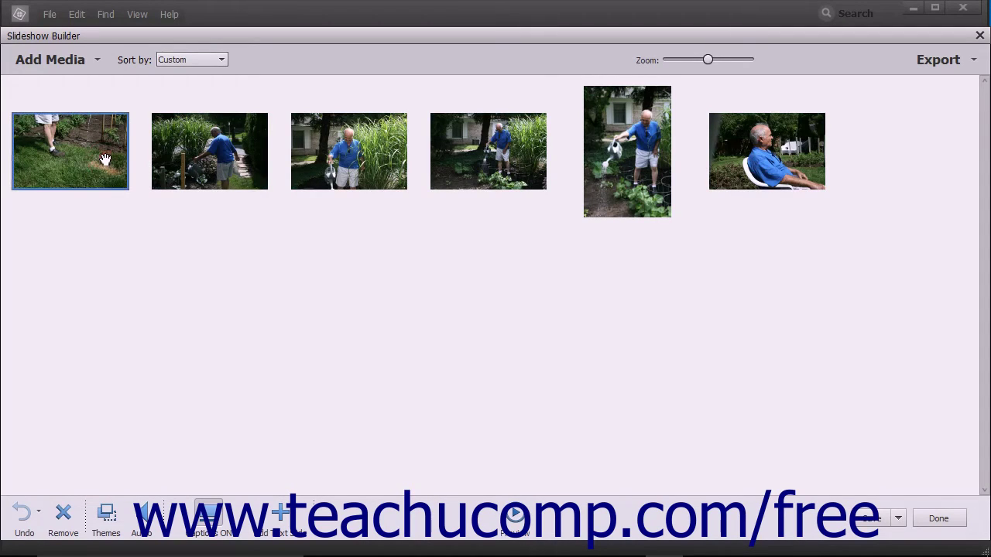
left_click(366, 160, "shift")
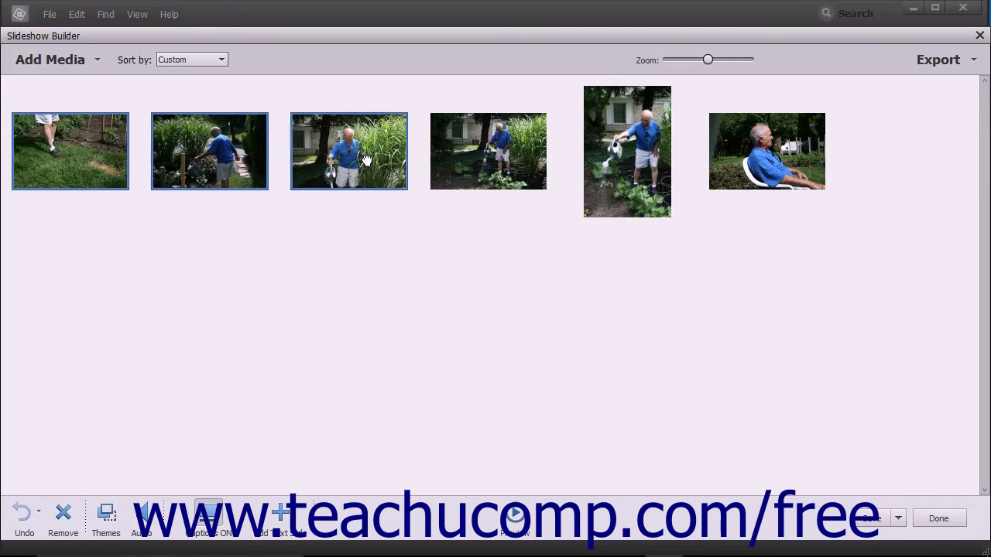
left_click(374, 243)
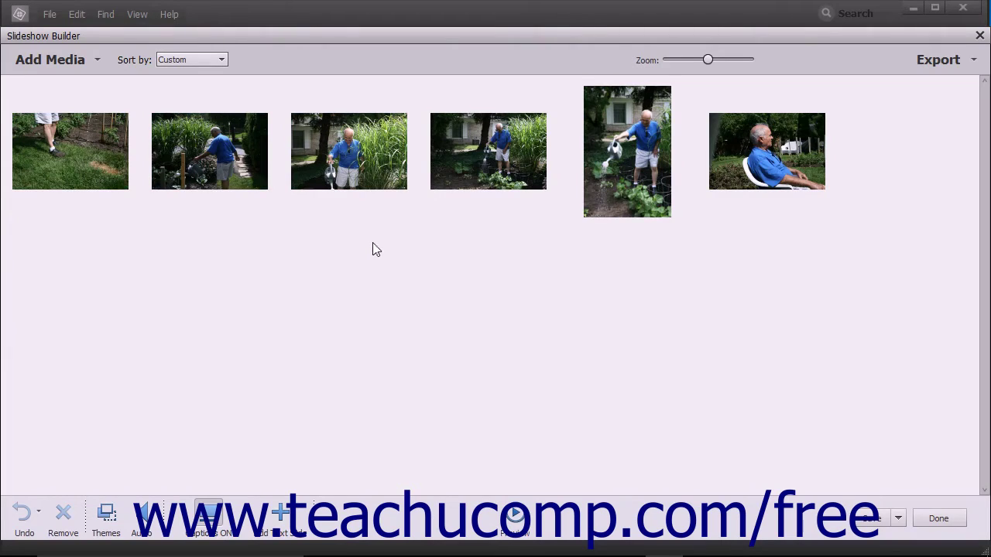
left_click(70, 154)
- Move the legs-on-grass photo from first to fifth place, keeping the Custom sort order
left_click_drag(70, 153, 687, 158)
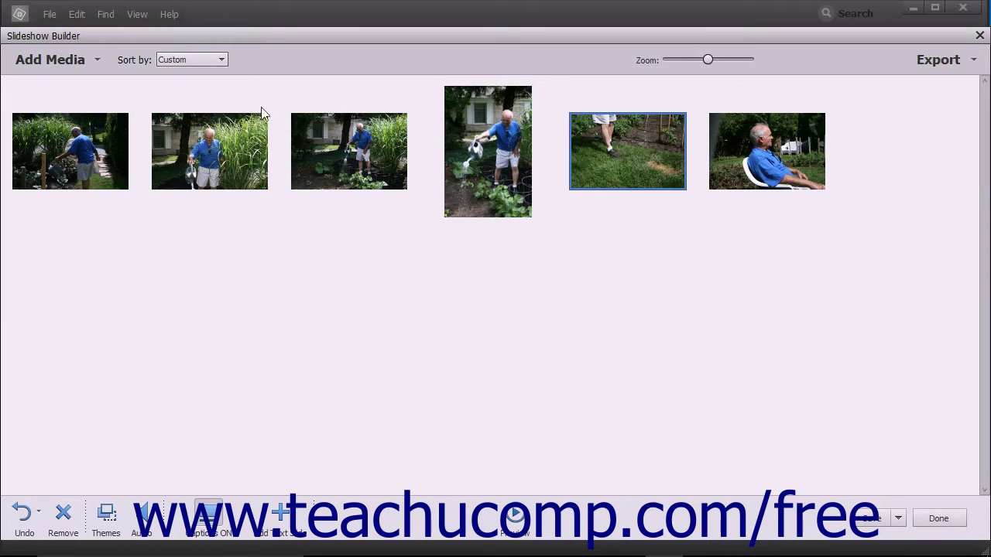
left_click(221, 62)
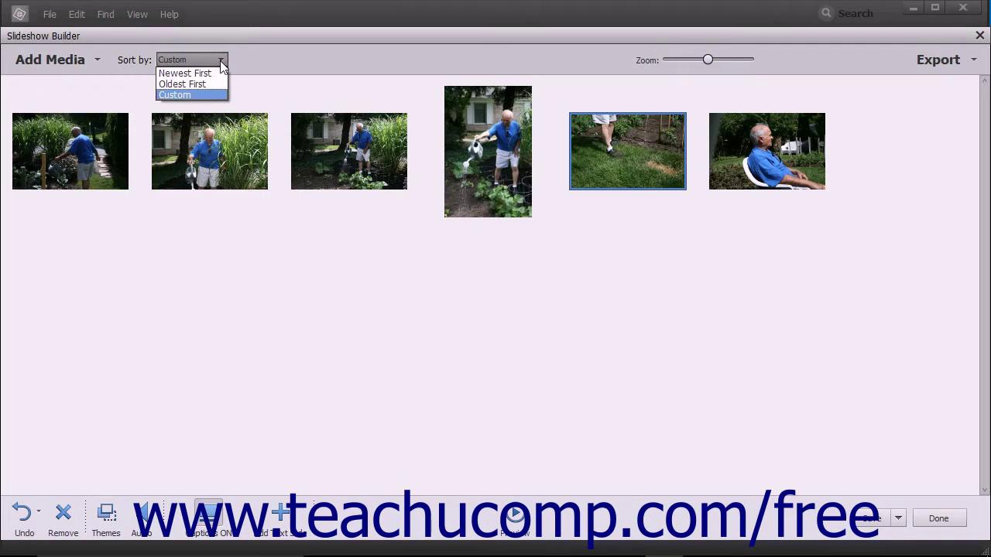
left_click(221, 61)
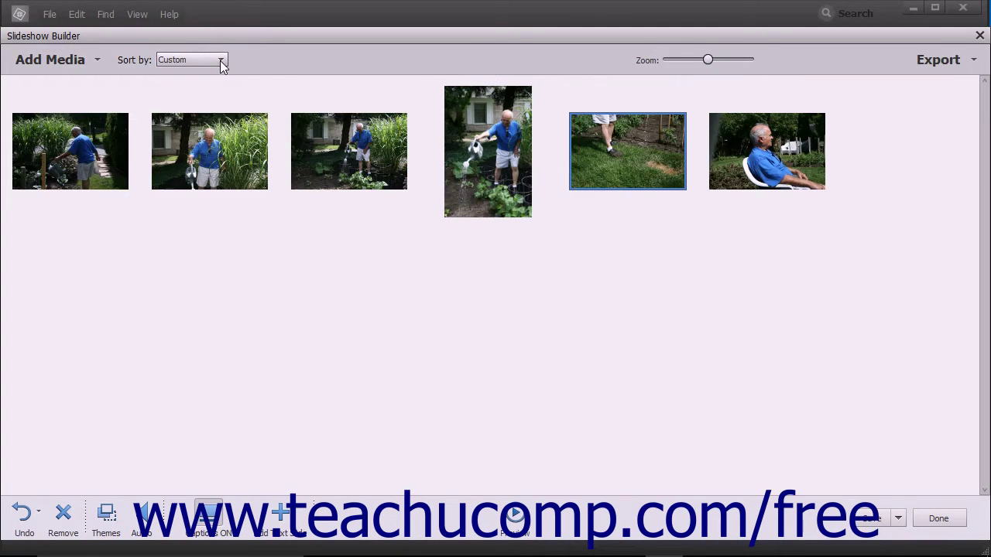
left_click(83, 65)
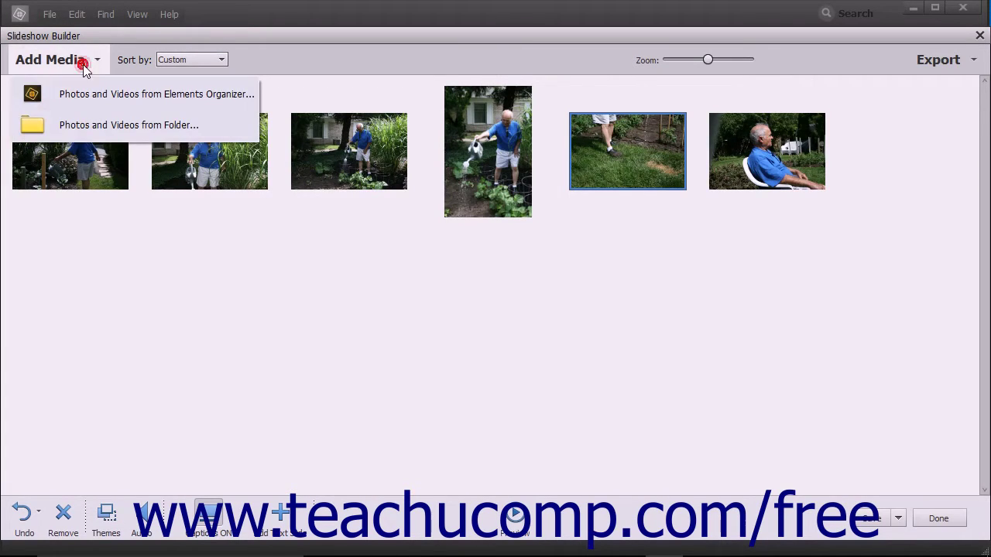
- Add media from the Organizer, limited to Media from the Grid, with Advanced filters expanded
left_click(105, 101)
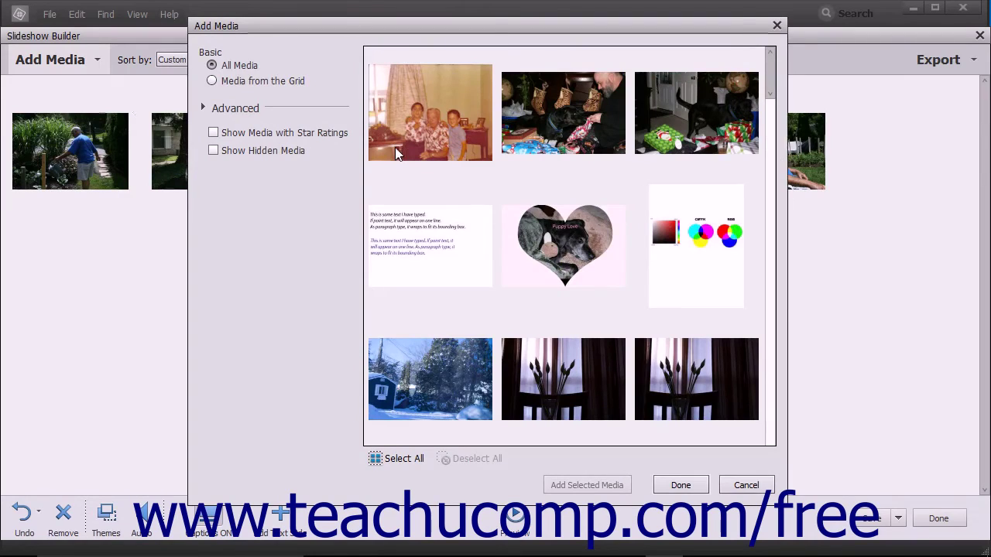
left_click(231, 81)
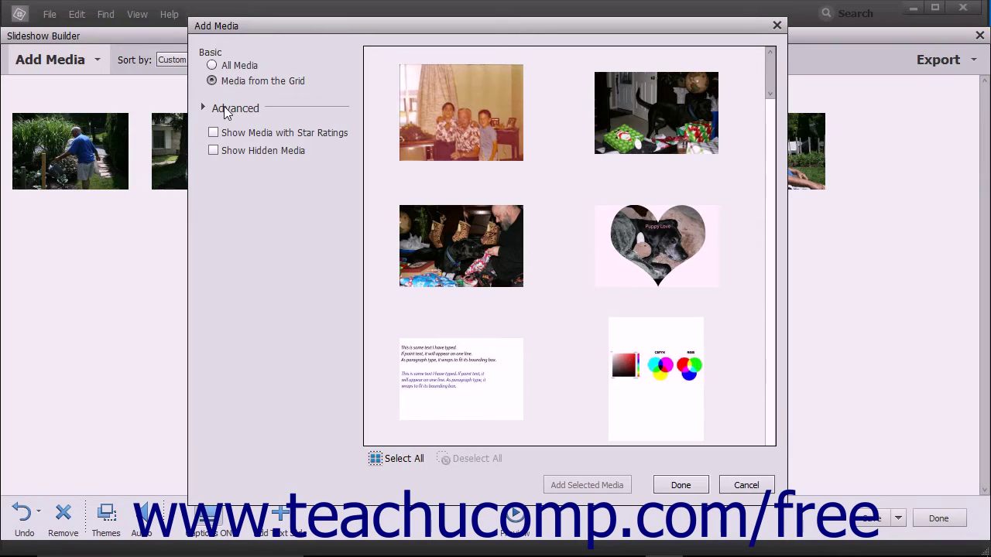
left_click(224, 109)
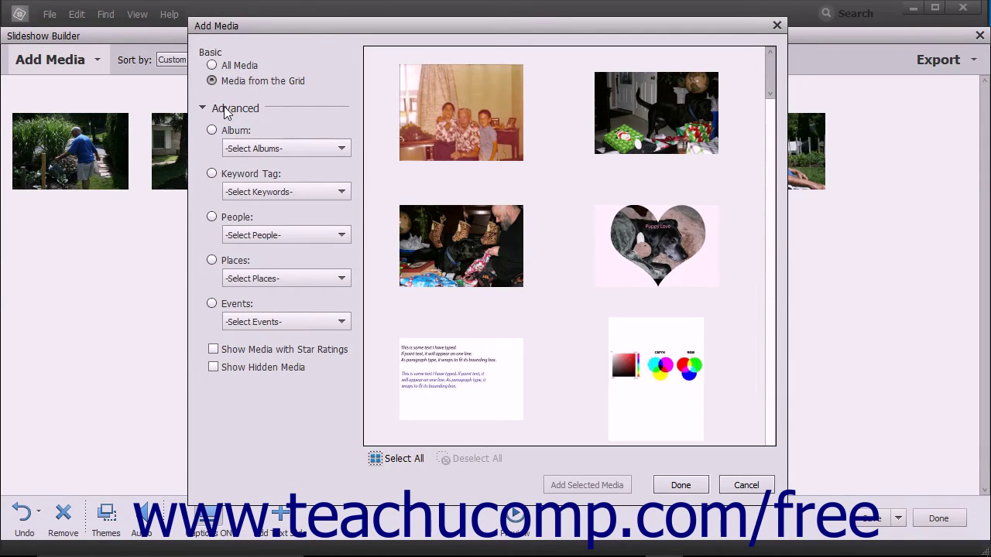
- Filter the picker to one person's photos under People, then switch back to All Media
left_click(211, 217)
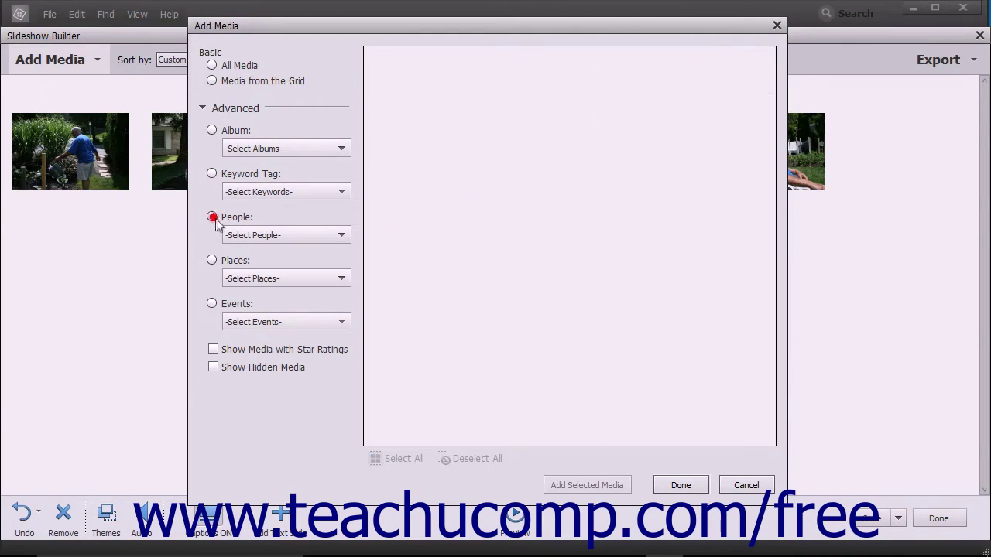
left_click(258, 235)
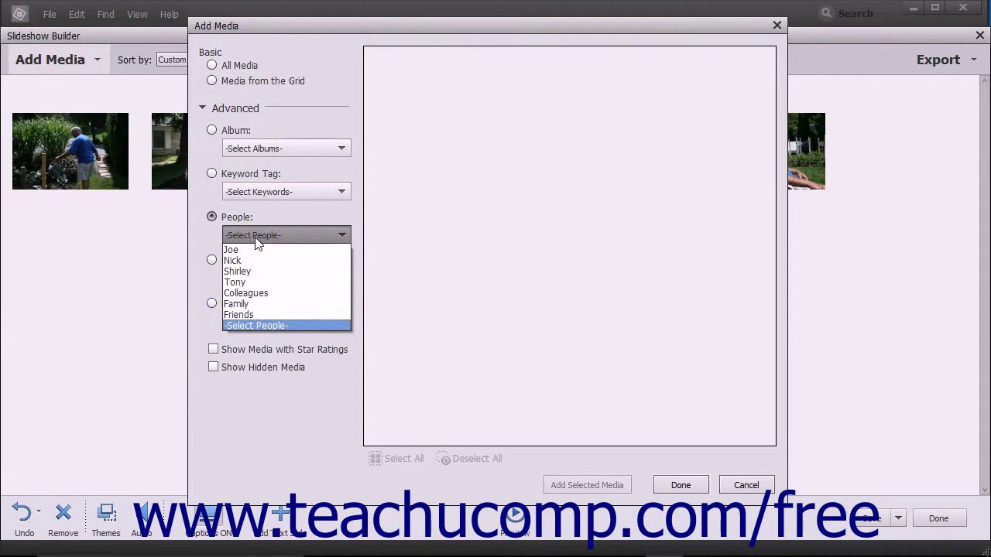
left_click(248, 282)
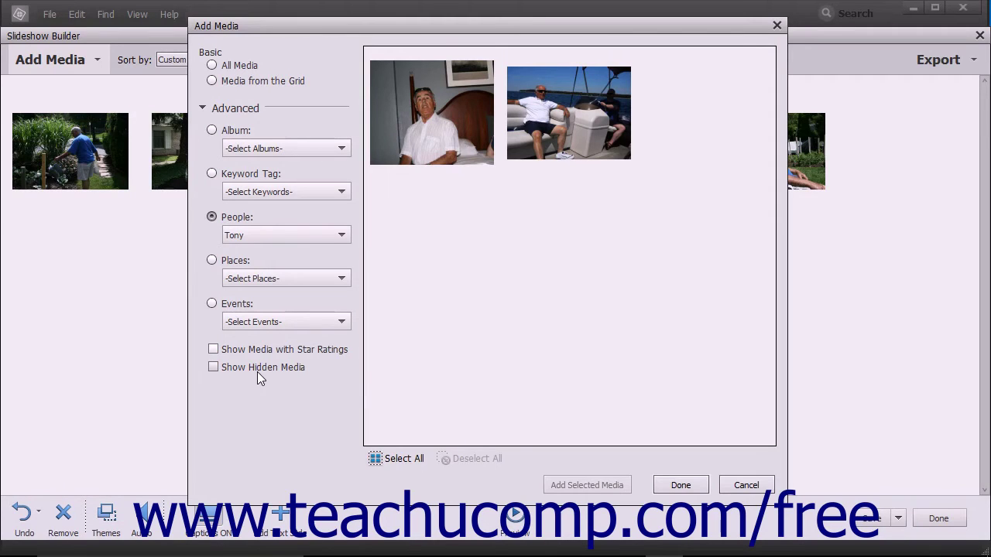
left_click(211, 65)
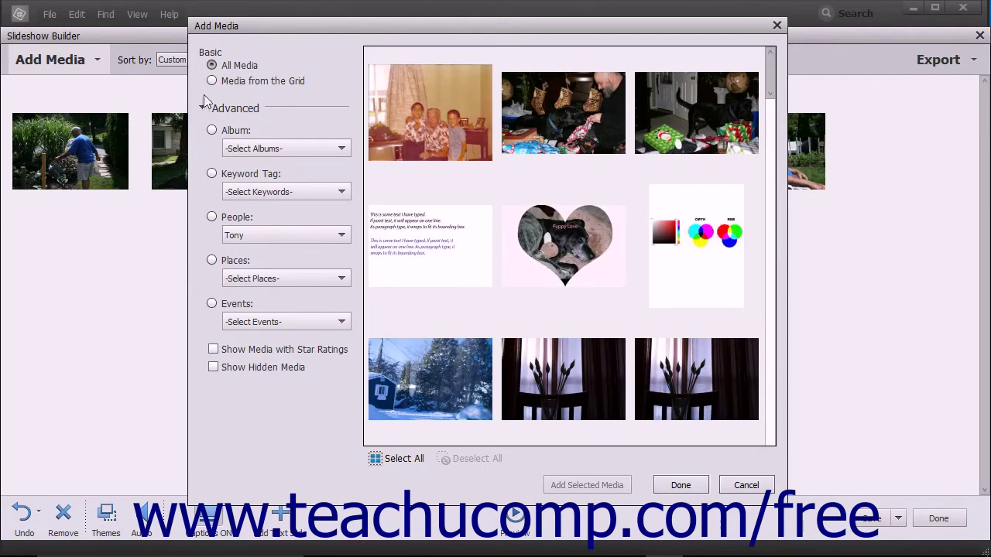
- Hide Advanced filters and try selecting, extending and clearing photos, leaving nothing selected
left_click(202, 109)
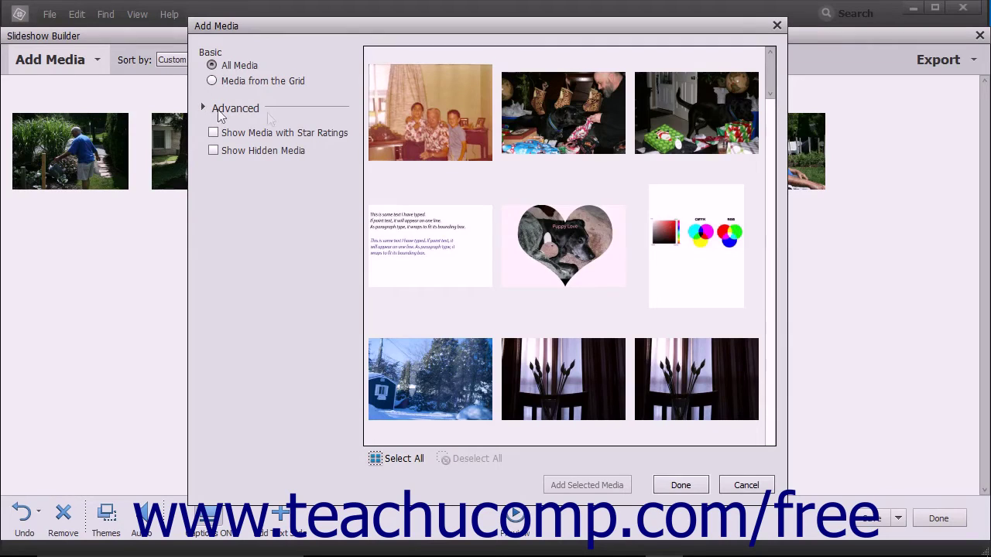
left_click(408, 131)
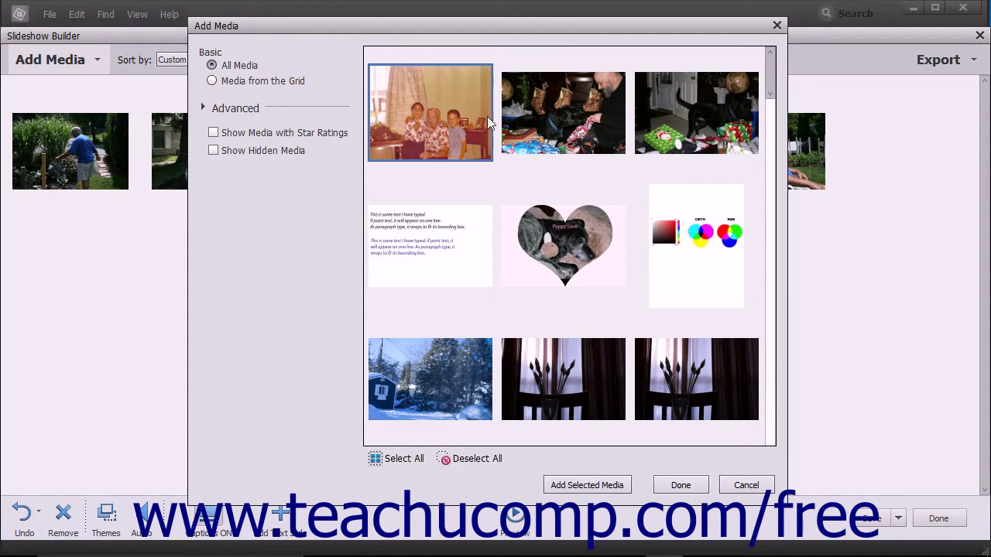
left_click(674, 125, "ctrl")
left_click(461, 356, "ctrl")
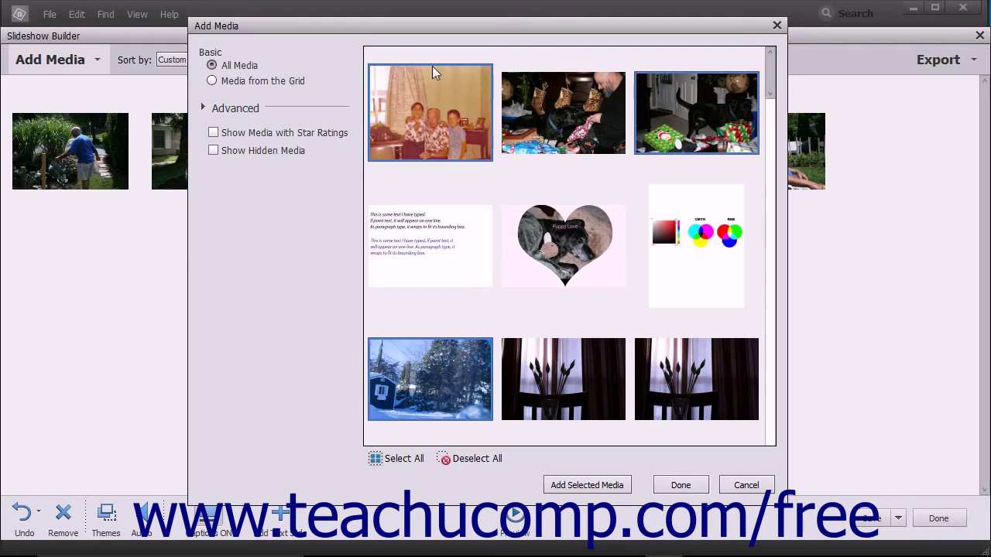
key("ctrl+shift+a")
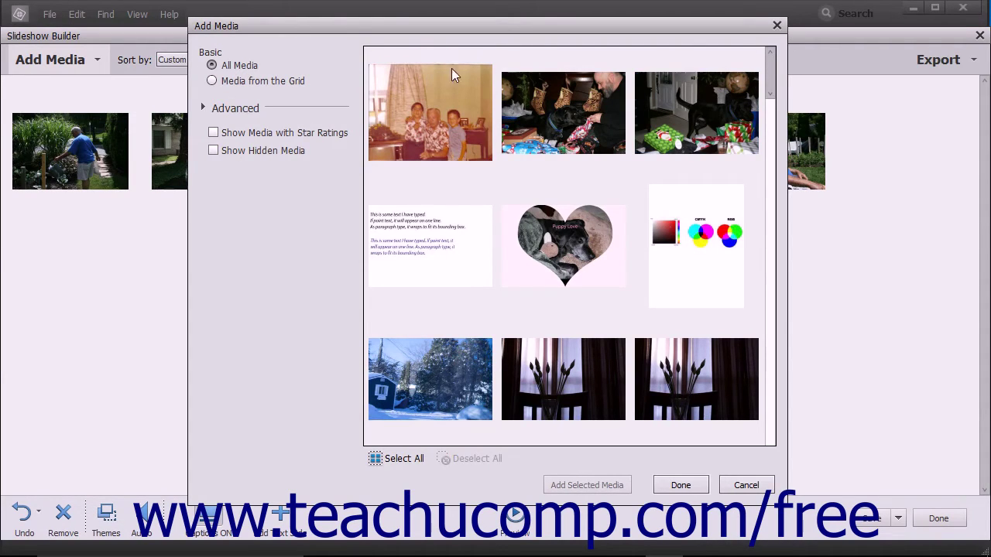
left_click(472, 91)
left_click(699, 128, "shift")
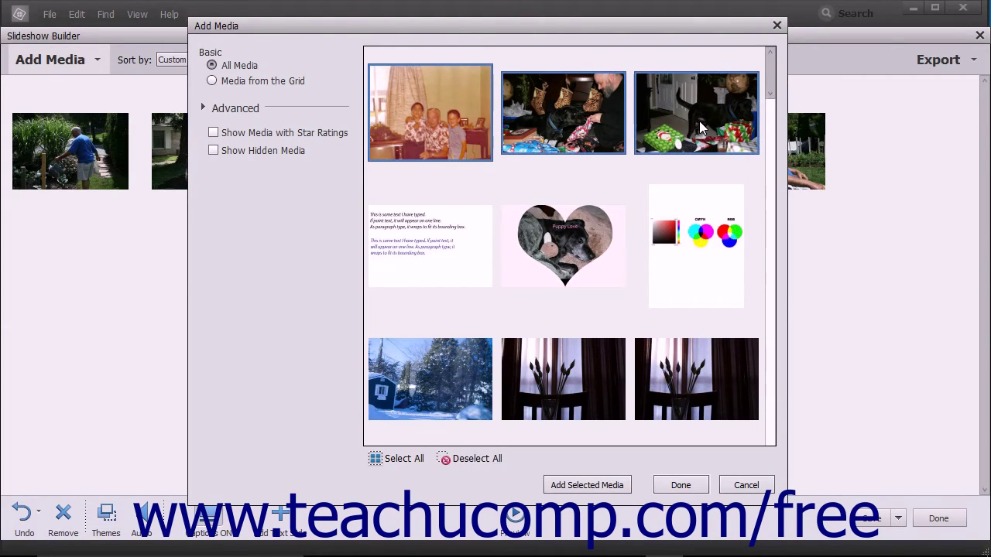
left_click(410, 460)
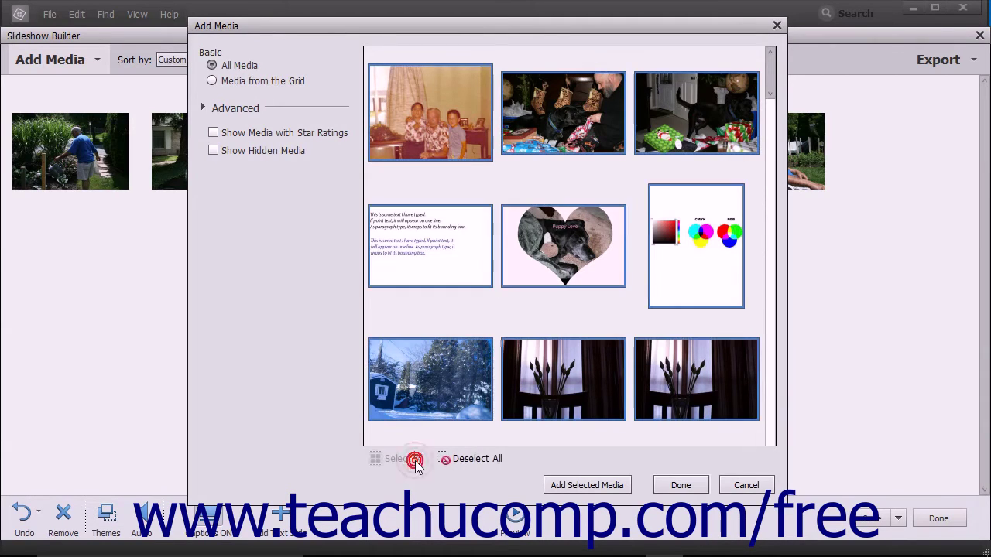
left_click(466, 459)
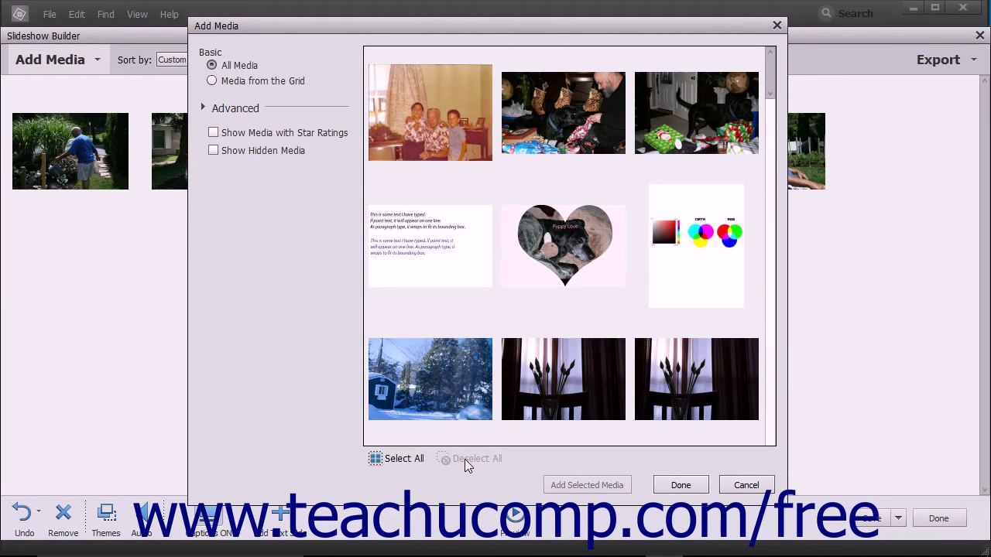
- Select the Daffodils image and add it to the slideshow
scroll(668, 224, "down", 5)
left_click(668, 224)
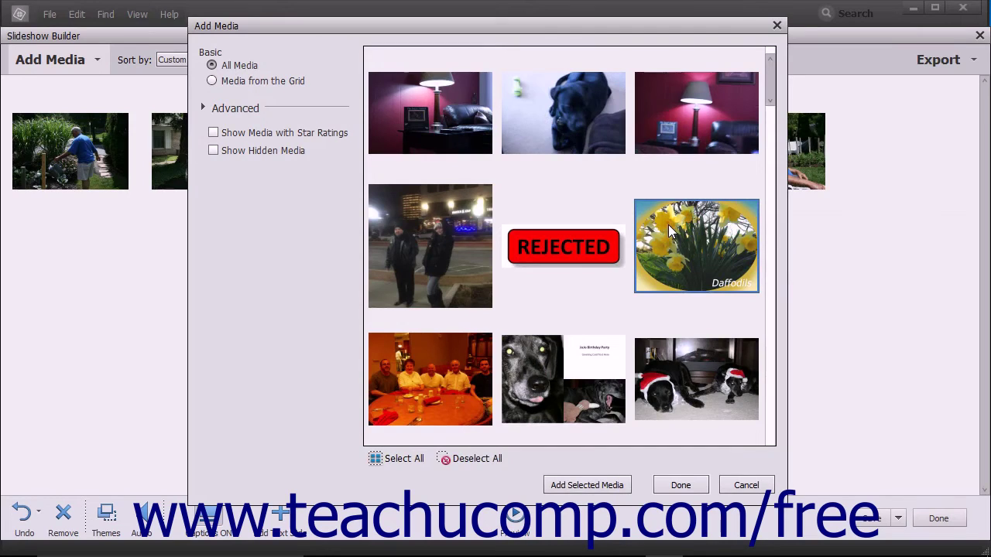
left_click(587, 485)
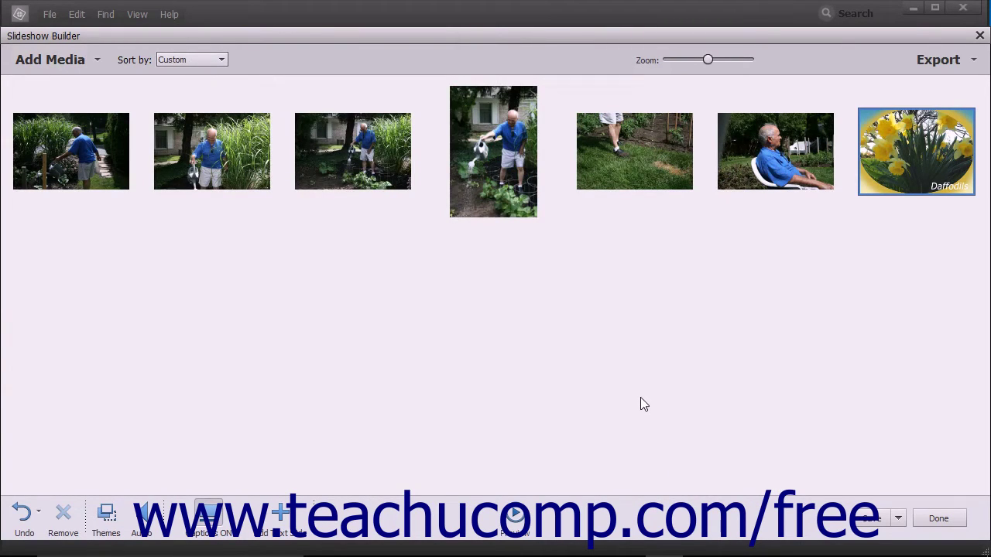
- Add IMG_1877 from the Pictures > grandkids folder to the end of the slideshow
left_click(94, 62)
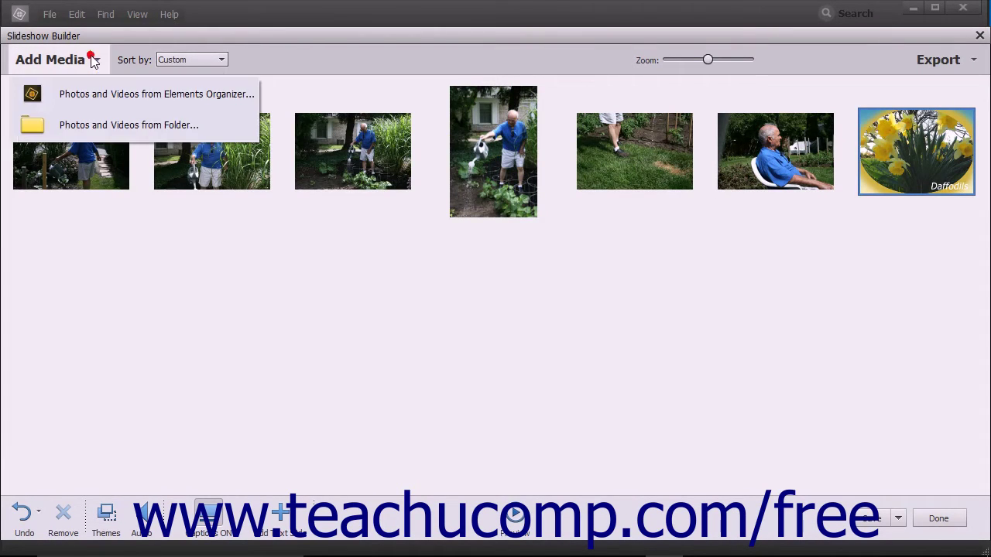
left_click(99, 125)
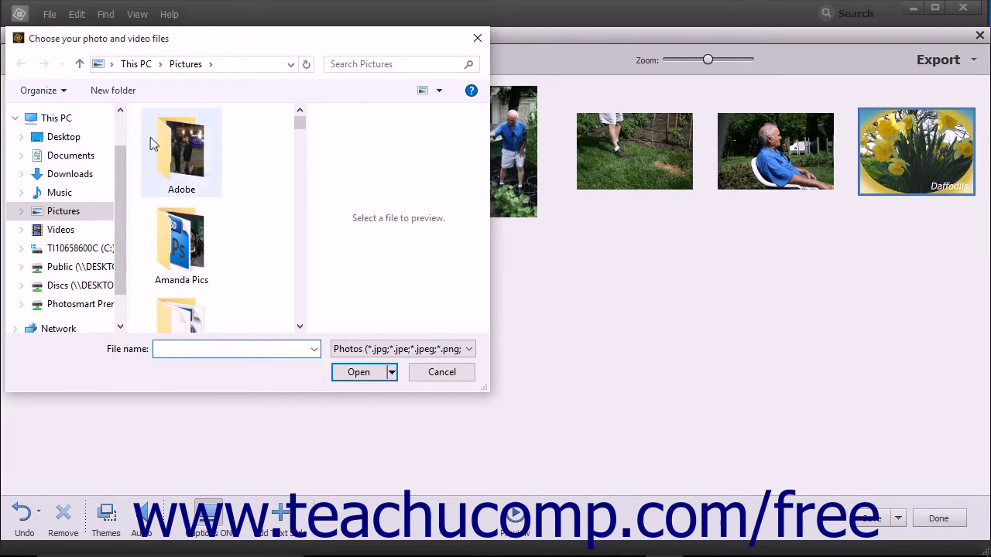
scroll(185, 294, "down", 3)
double_click(182, 216)
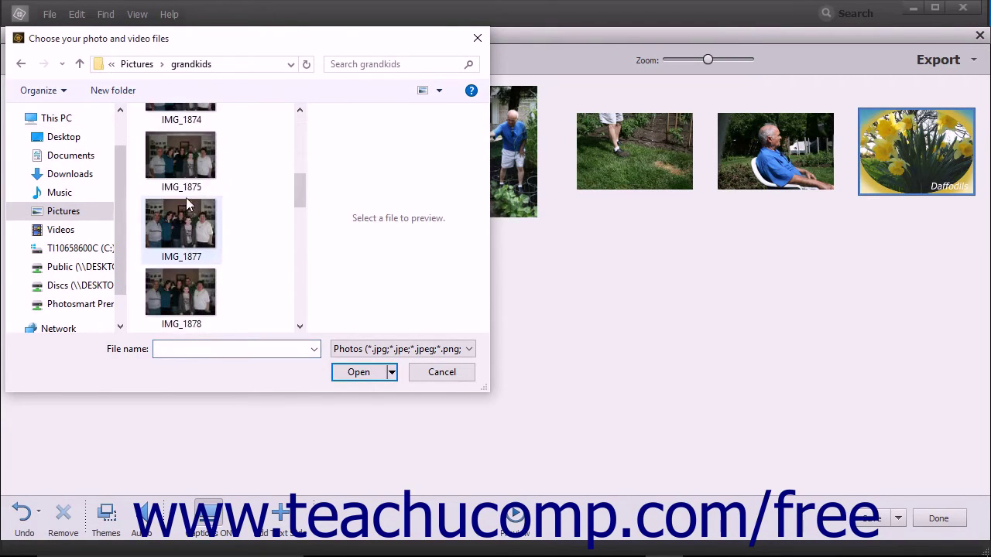
left_click(184, 225)
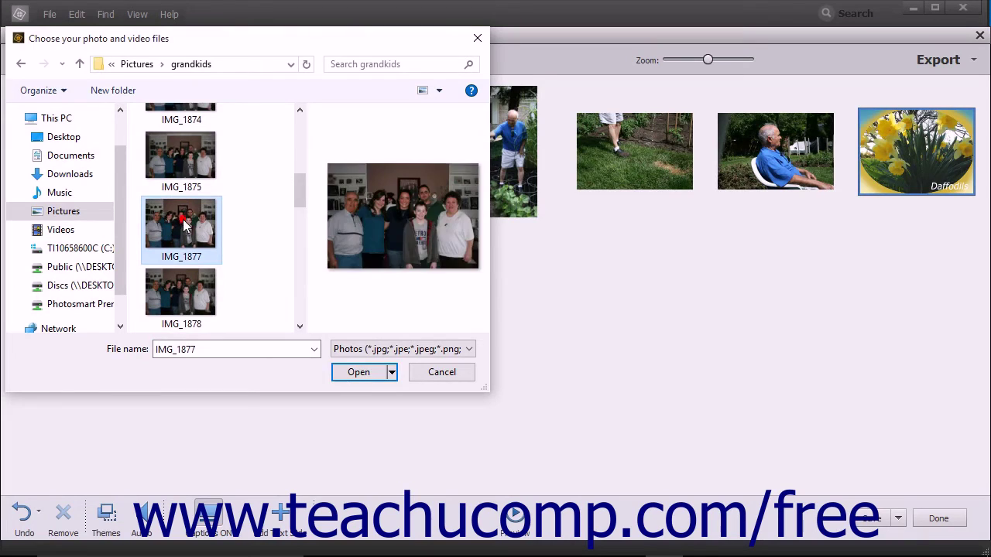
left_click(346, 375)
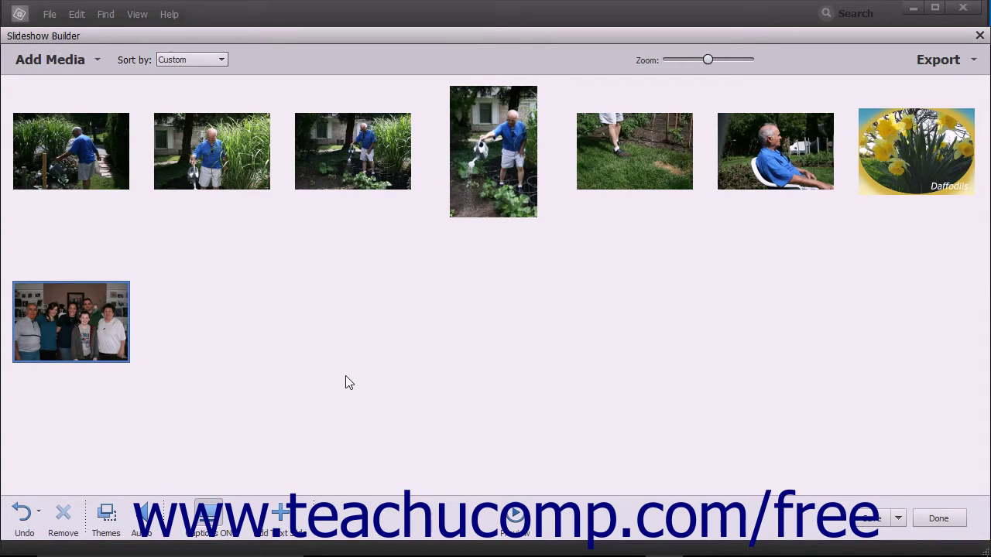
- Enlarge the slide thumbnails, glance at the Export options, then undo adding IMG_1877
left_click(711, 59)
left_click_drag(712, 56, 704, 58)
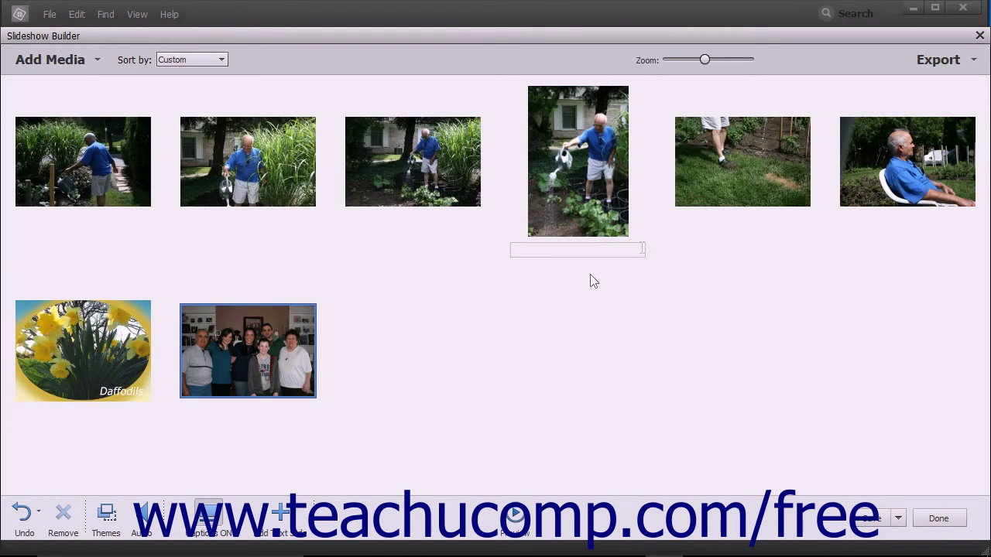
left_click(920, 63)
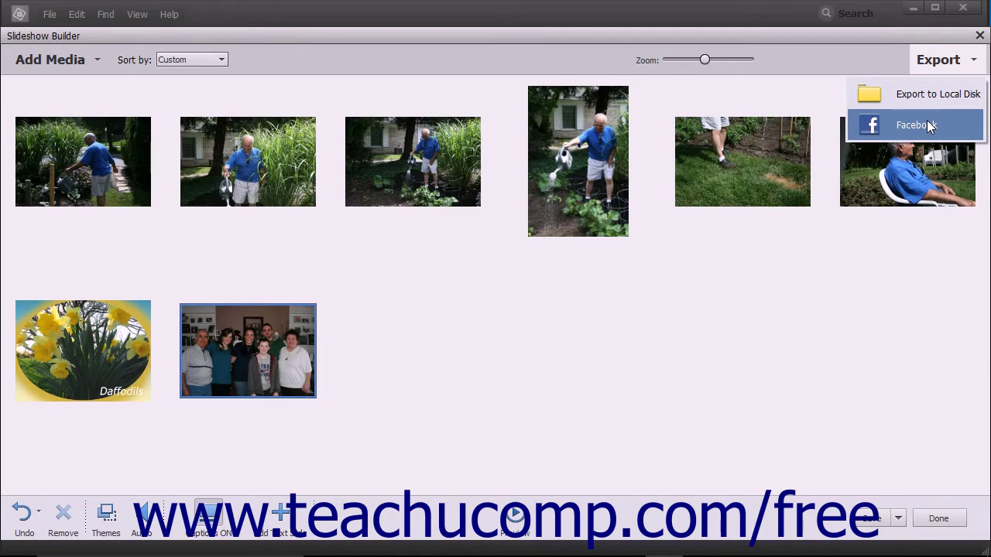
left_click(941, 64)
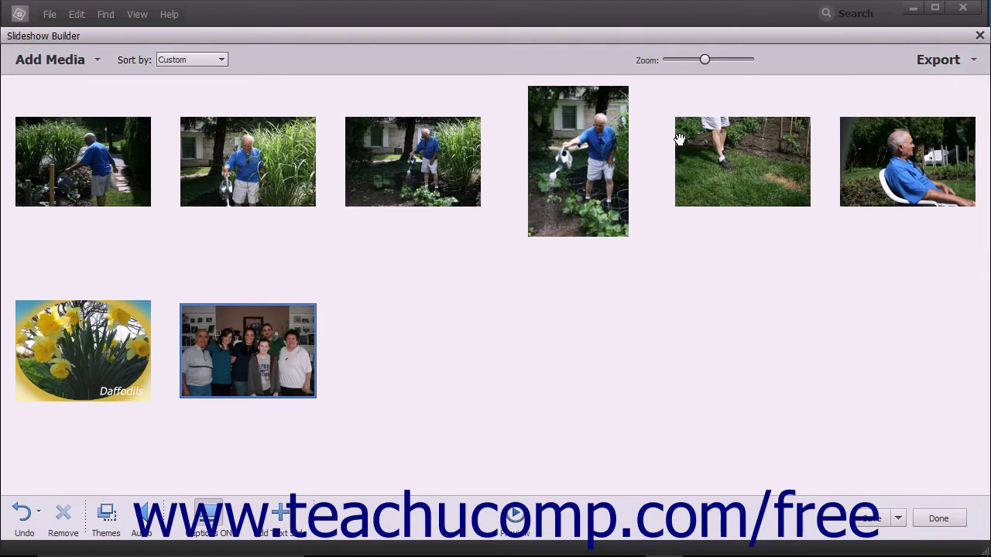
left_click(22, 513)
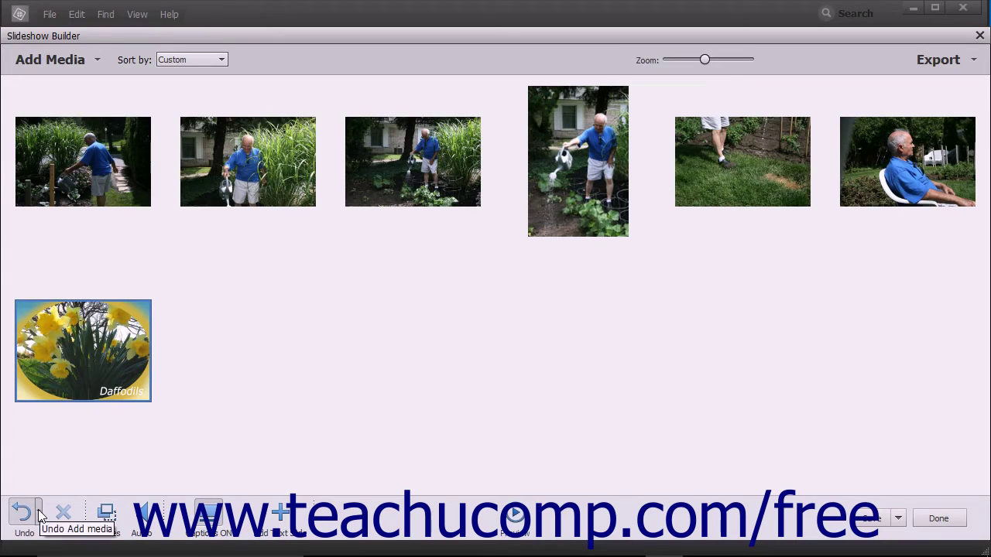
- Redo the IMG_1877 addition, then remove both it and Daffodils from the slideshow
left_click(39, 514)
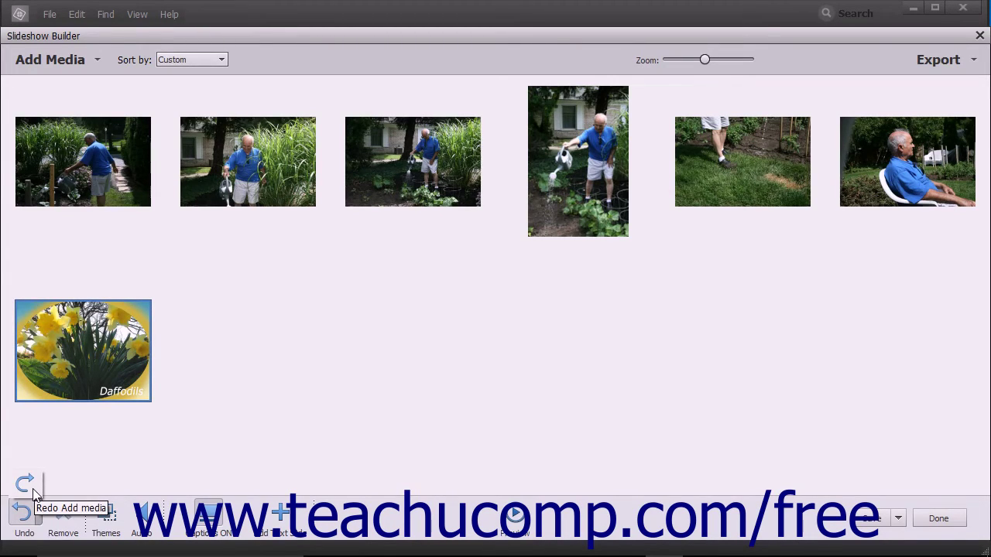
left_click(33, 490)
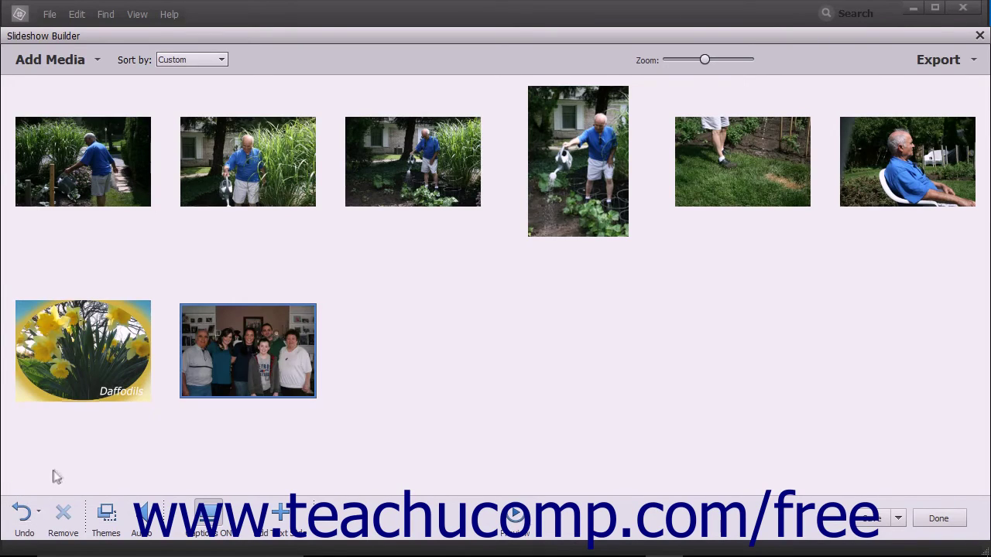
left_click(92, 374)
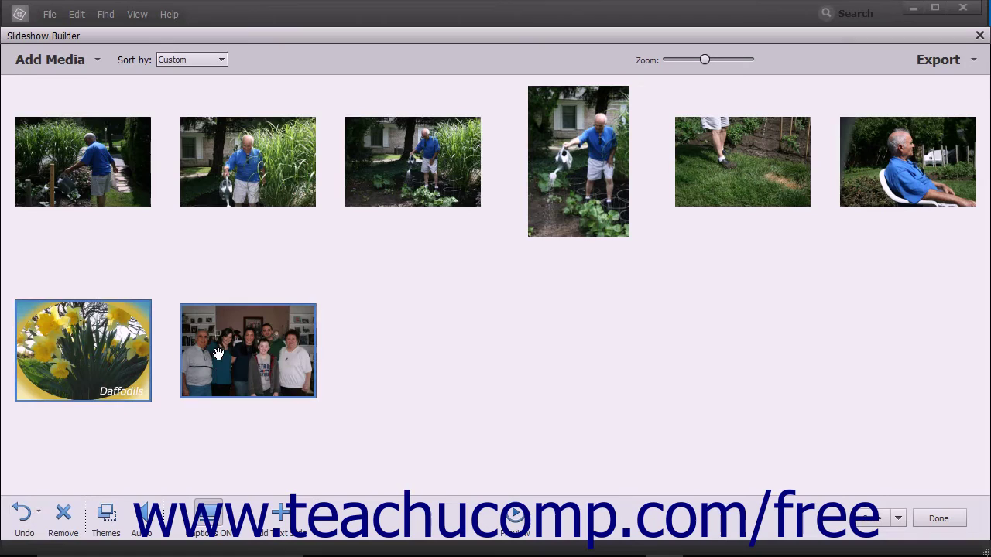
left_click(66, 514)
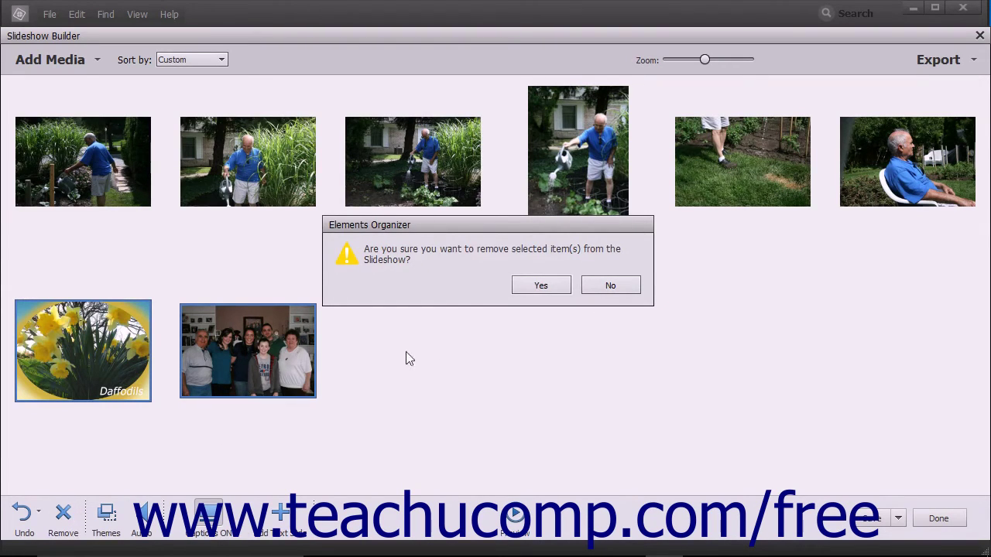
left_click(542, 286)
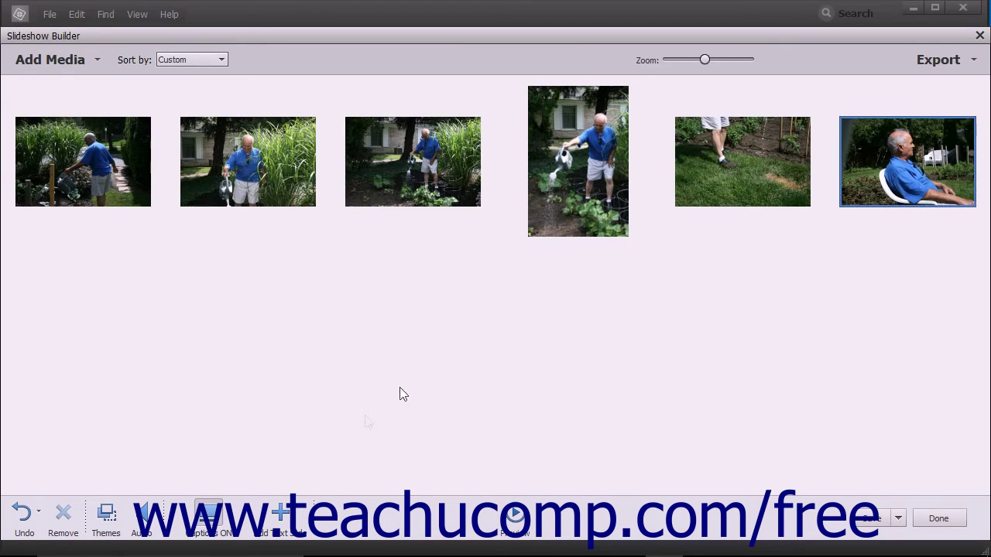
- Apply The Minimalist theme from the Themes panel to the garden slideshow
left_click(106, 514)
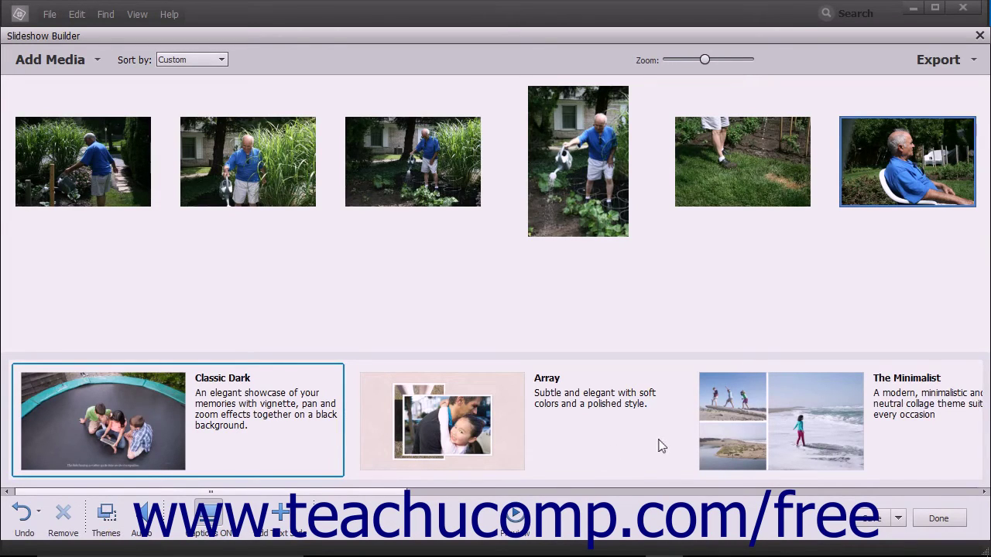
left_click(720, 434)
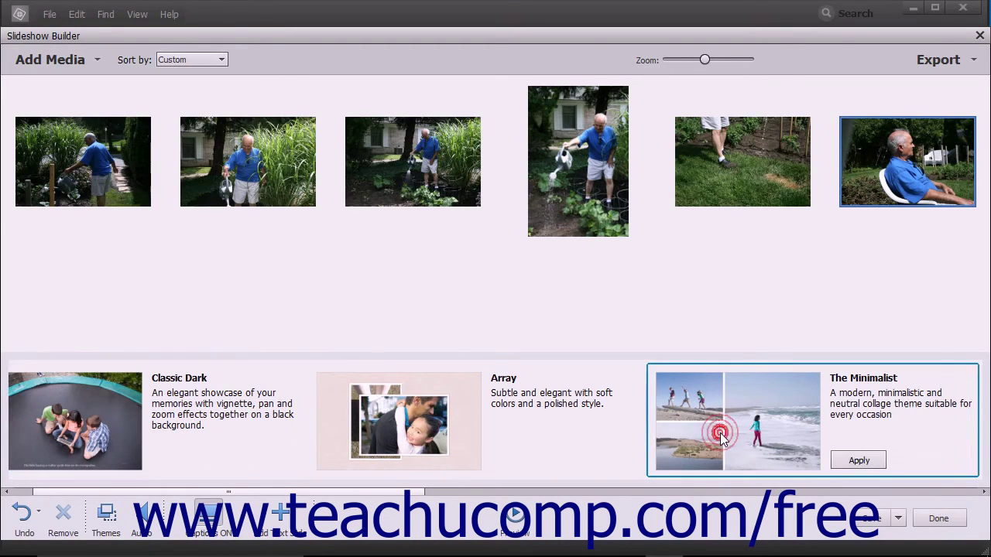
left_click(858, 461)
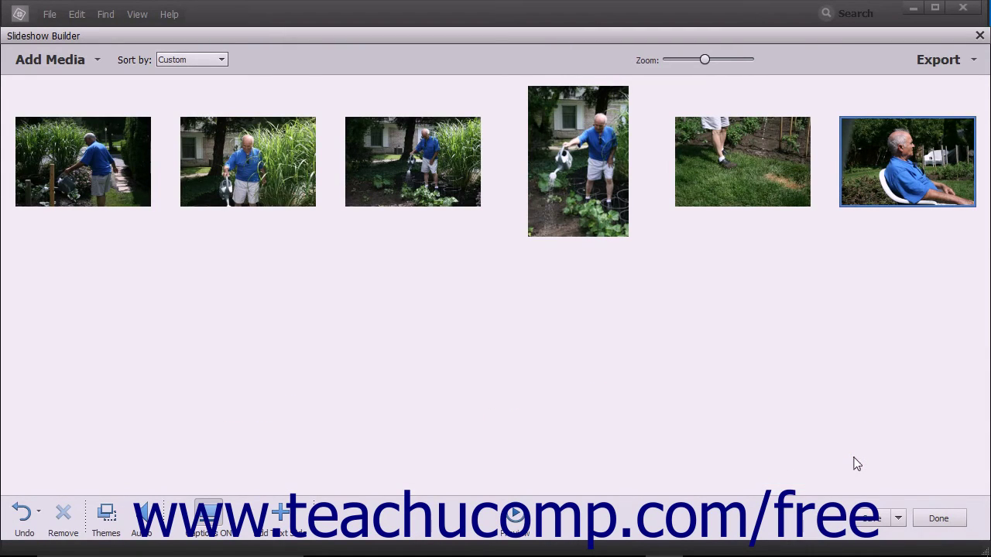
left_click(108, 517)
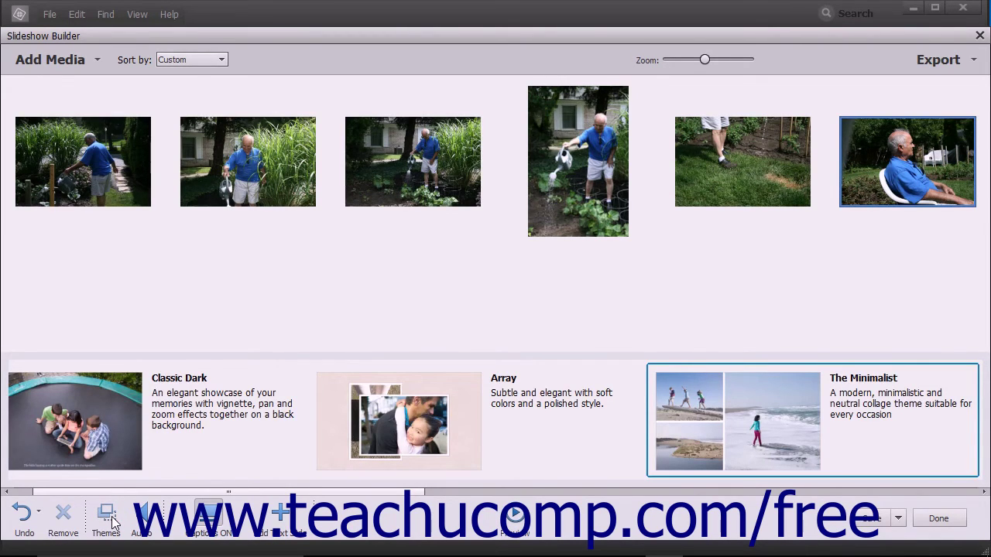
left_click(108, 518)
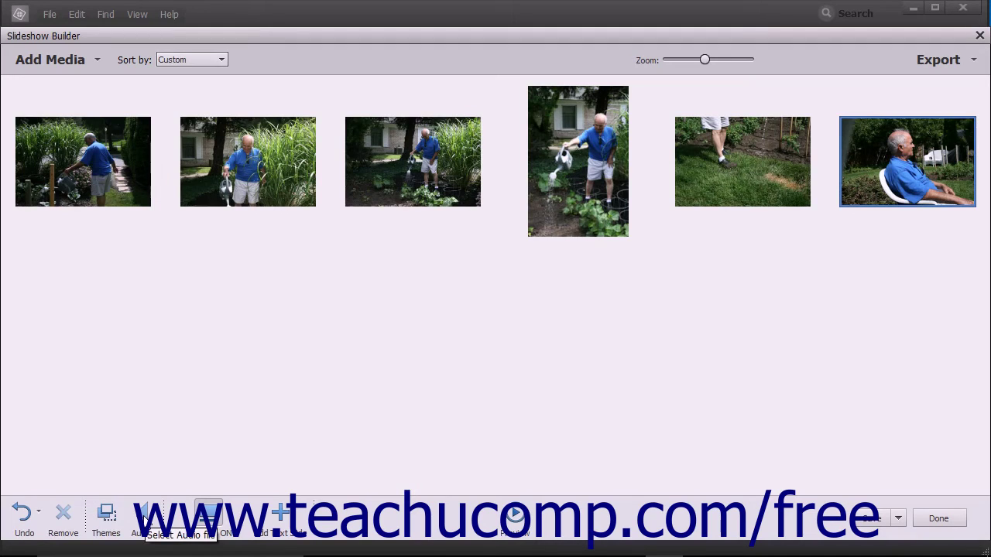
- Choose AfternoonSun_Slow.mp3 as background music and preview it with Play and Stop
left_click(143, 515)
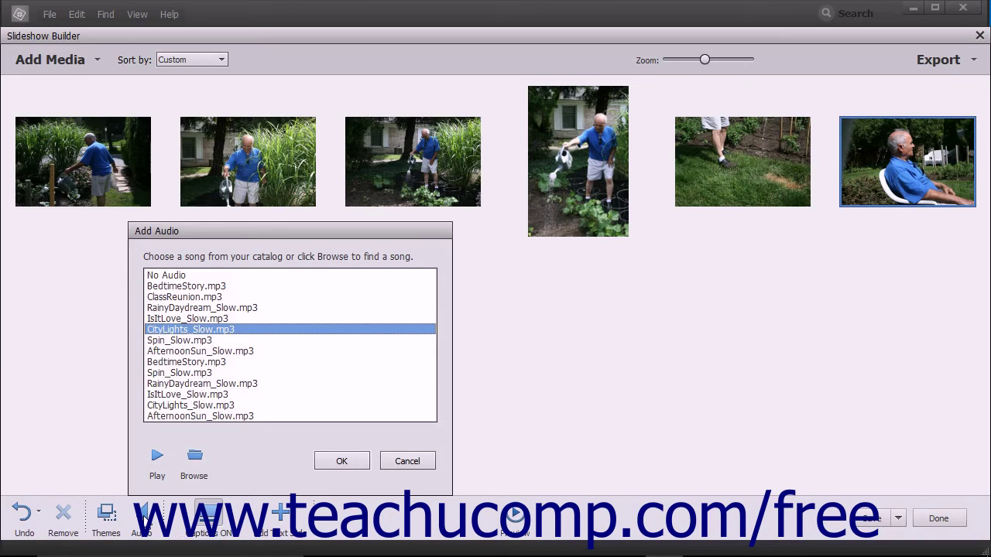
left_click(219, 352)
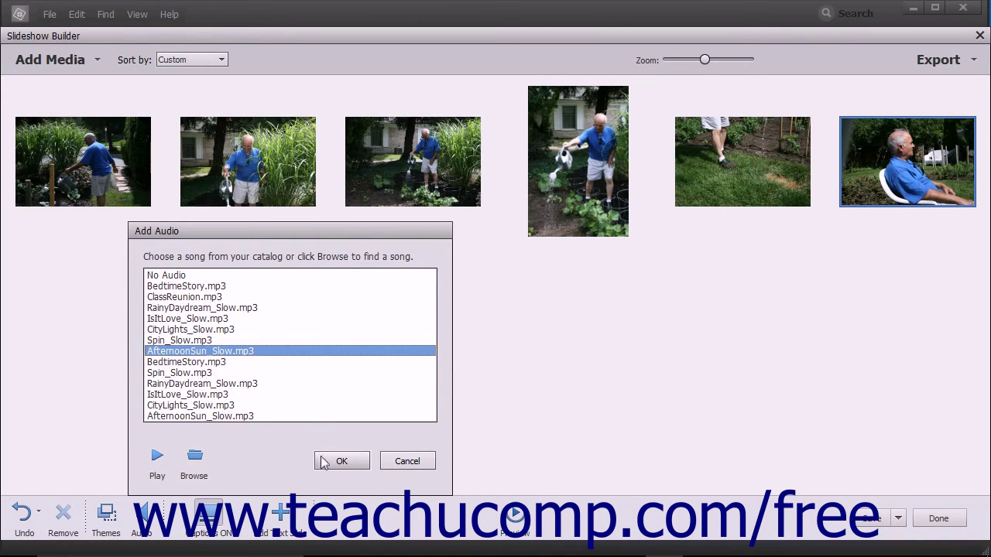
left_click(182, 275)
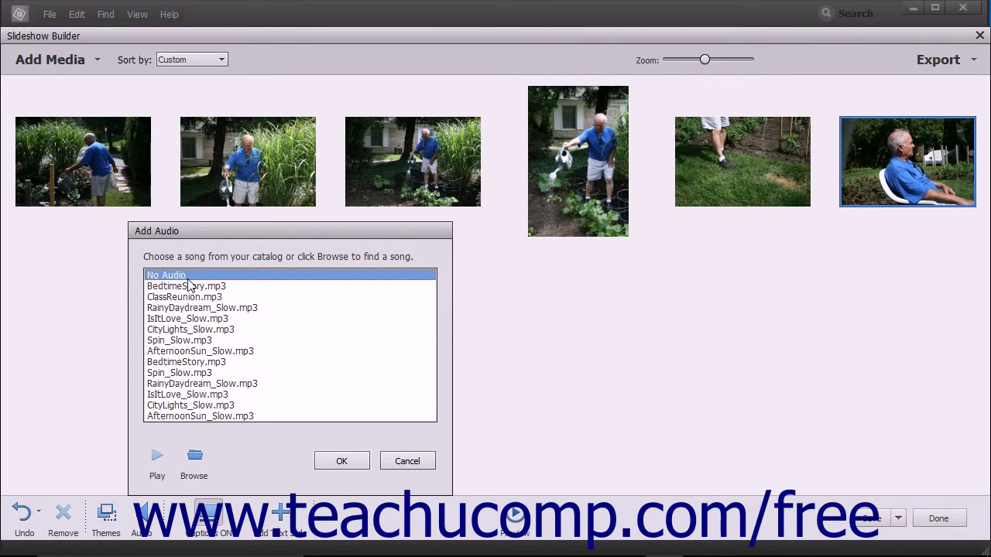
left_click(195, 352)
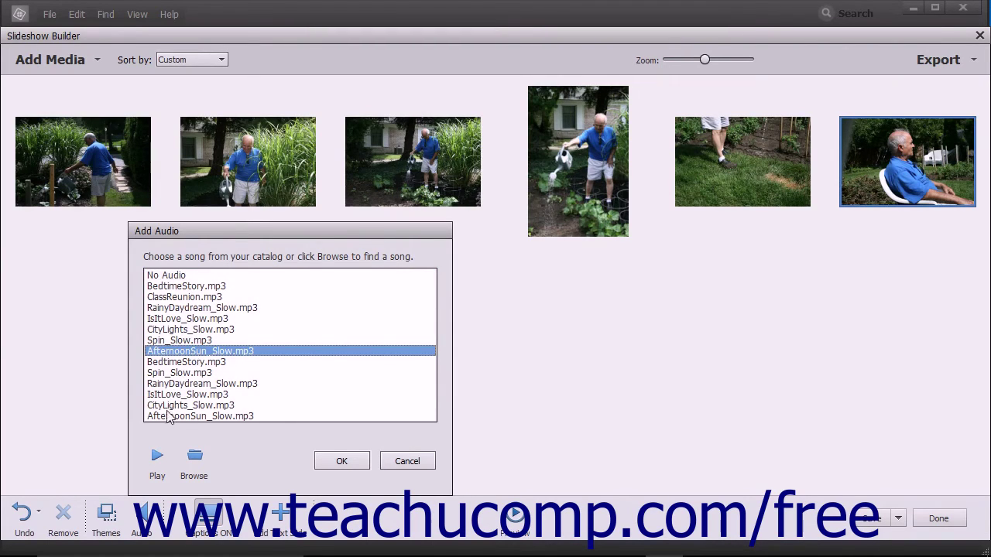
left_click(158, 459)
left_click(158, 458)
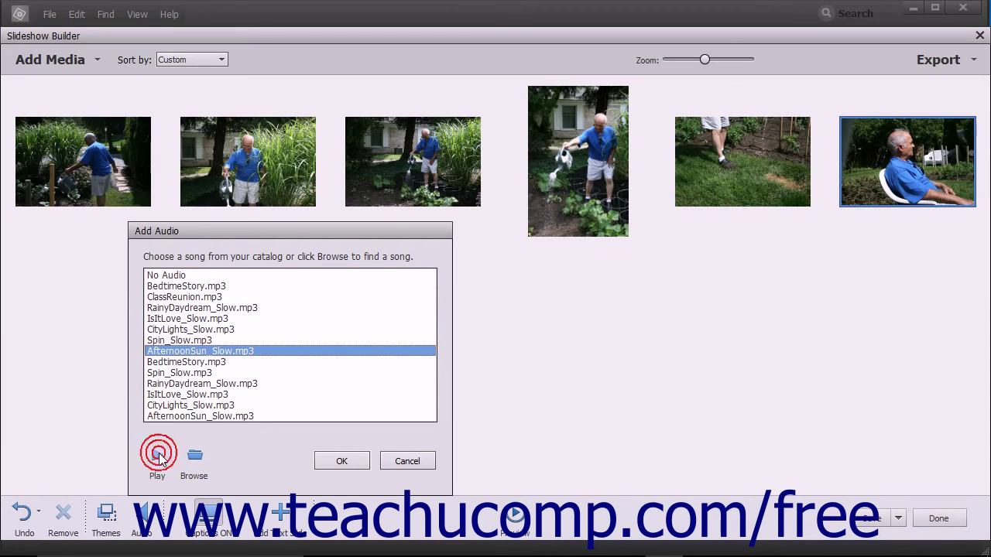
- Browse to AudioFile in the Music folder, then accept the background music selection
left_click(195, 462)
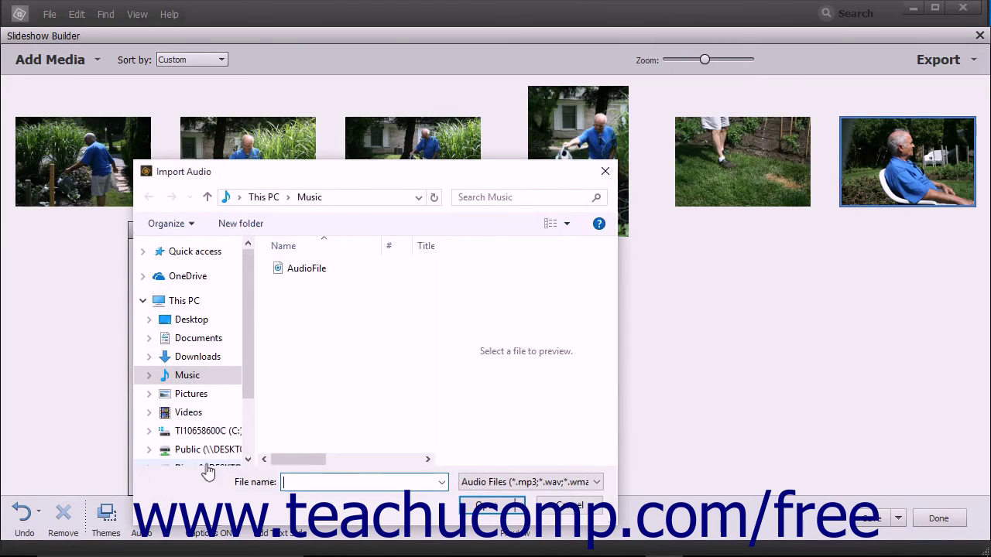
left_click(303, 269)
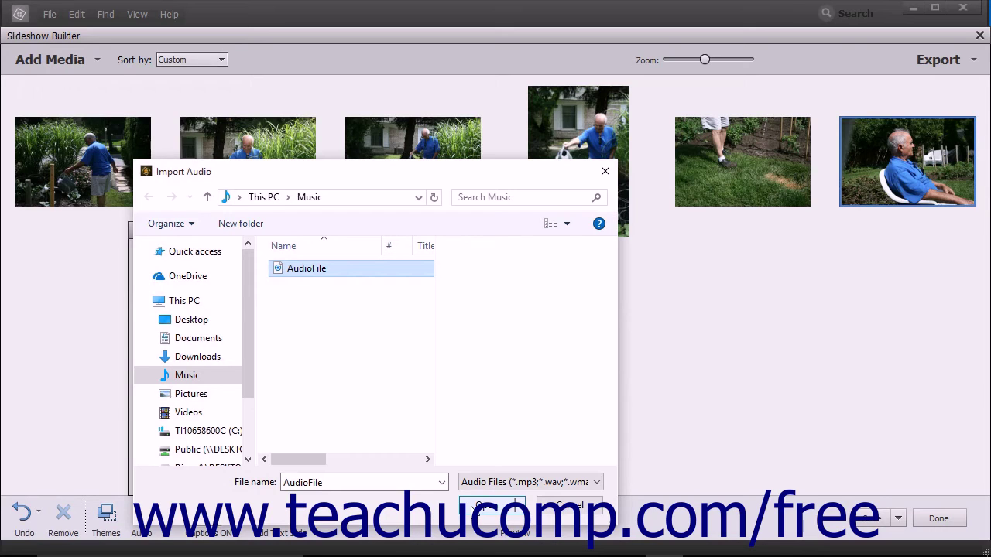
left_click(479, 508)
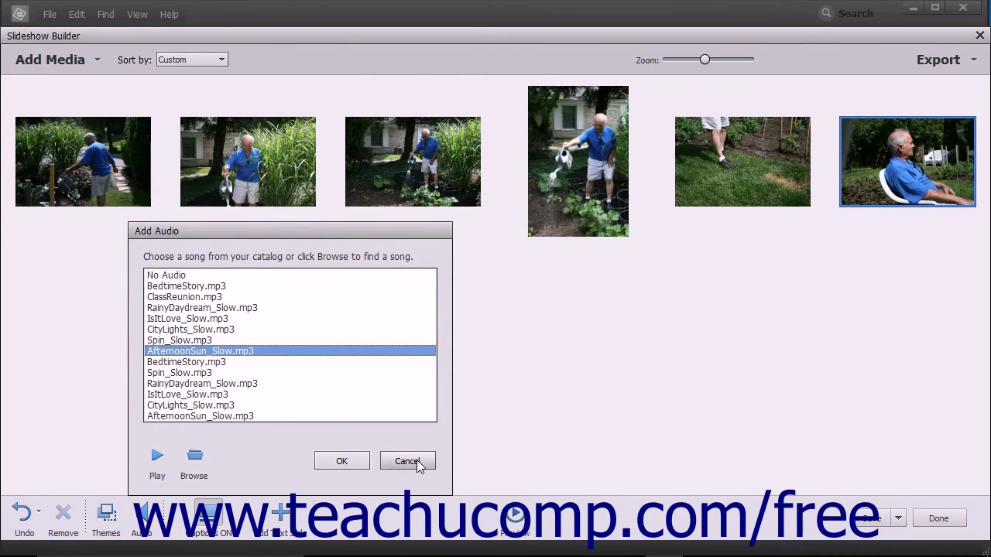
left_click(341, 461)
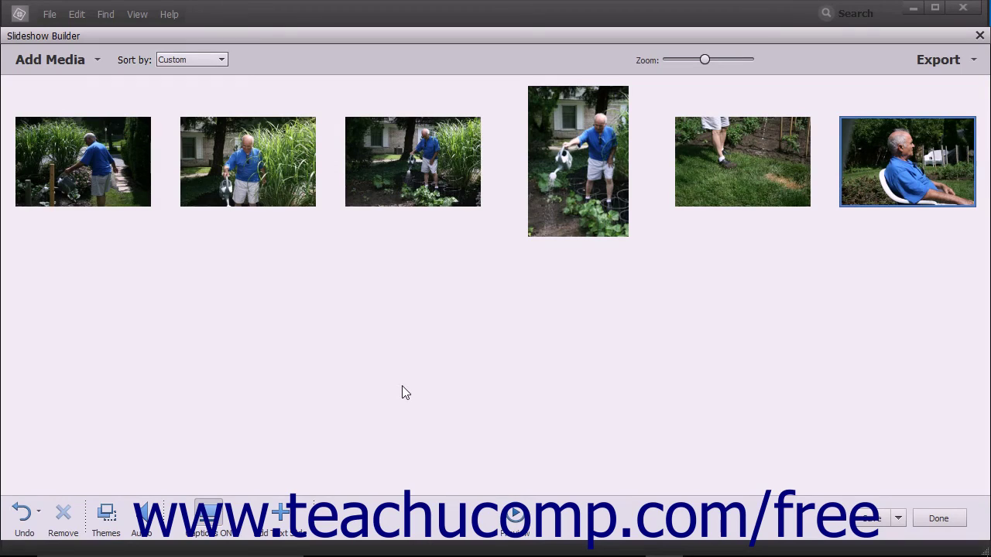
left_click(907, 220)
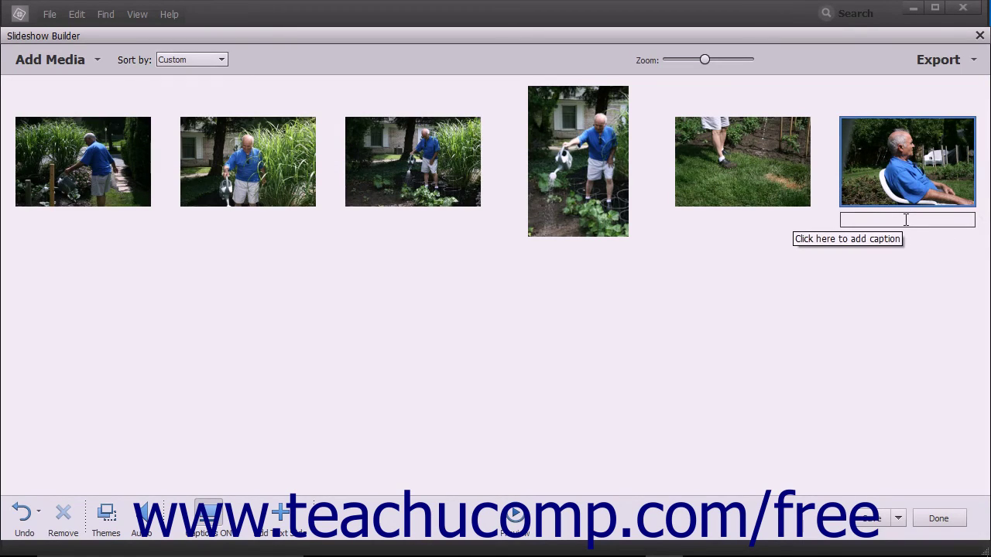
- Caption the seated-man photo 'Relaxing after a hard day's work...' and toggle captions off and back on
left_click(906, 220)
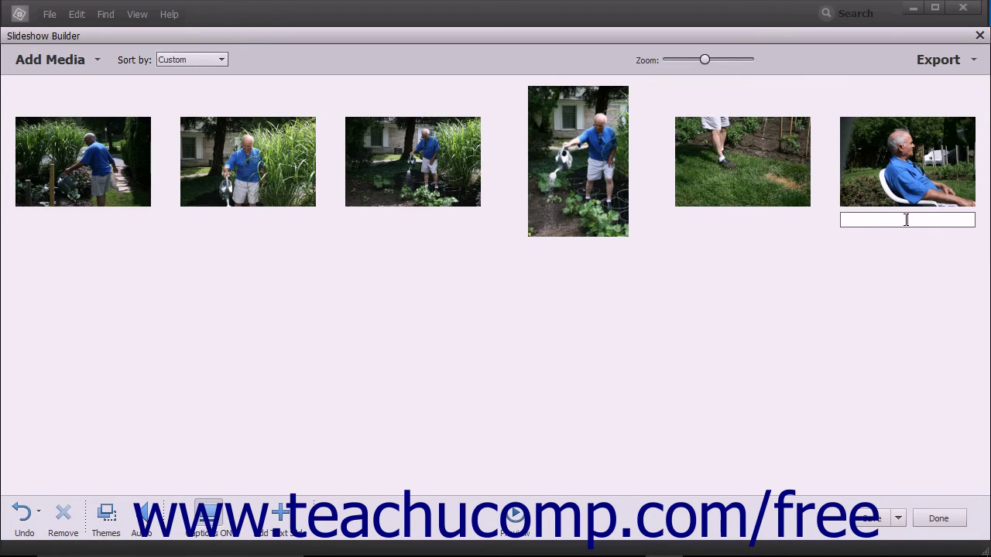
type("Relaxing after a hard day's work...")
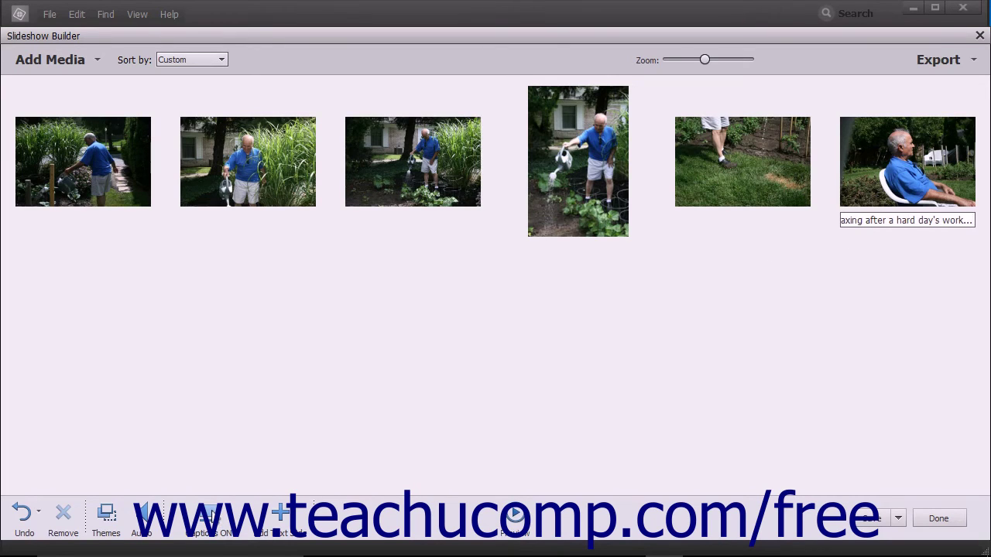
left_click(212, 516)
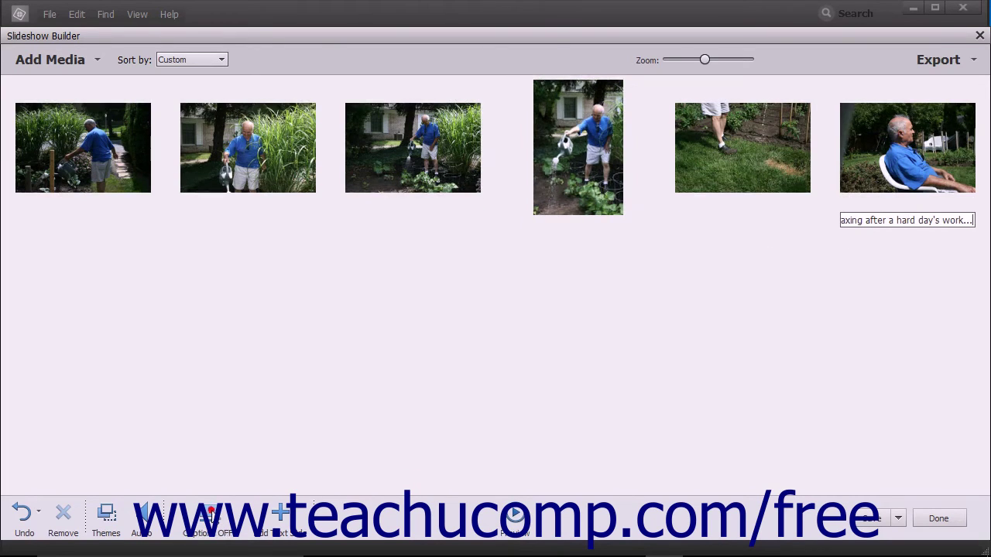
left_click(212, 516)
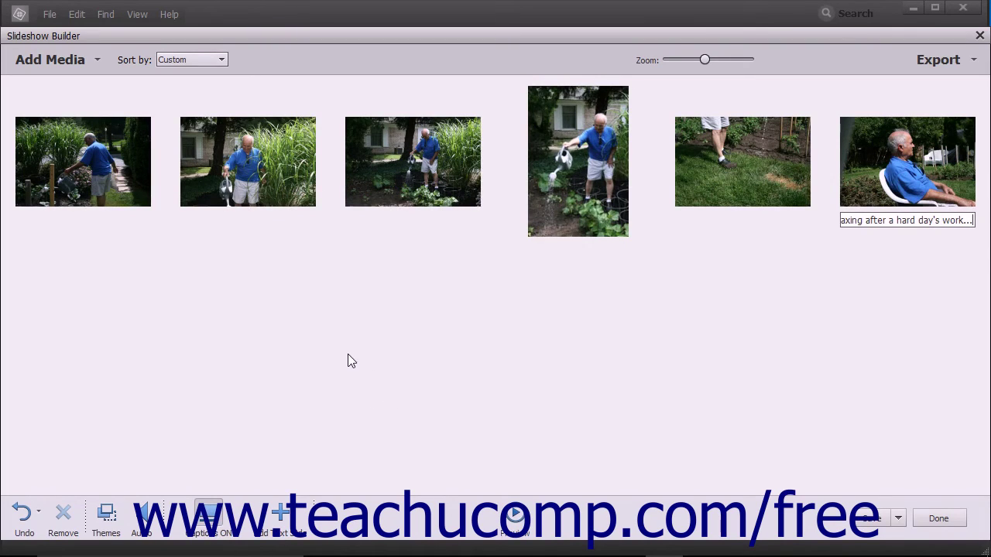
- Add a text slide reading 'Gardening' and drag it to the first position
left_click(281, 515)
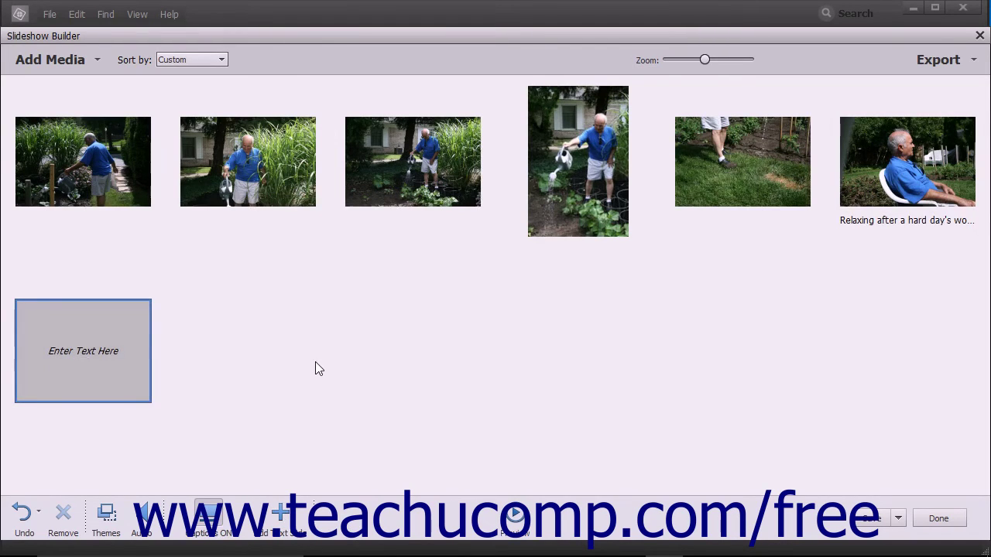
double_click(111, 351)
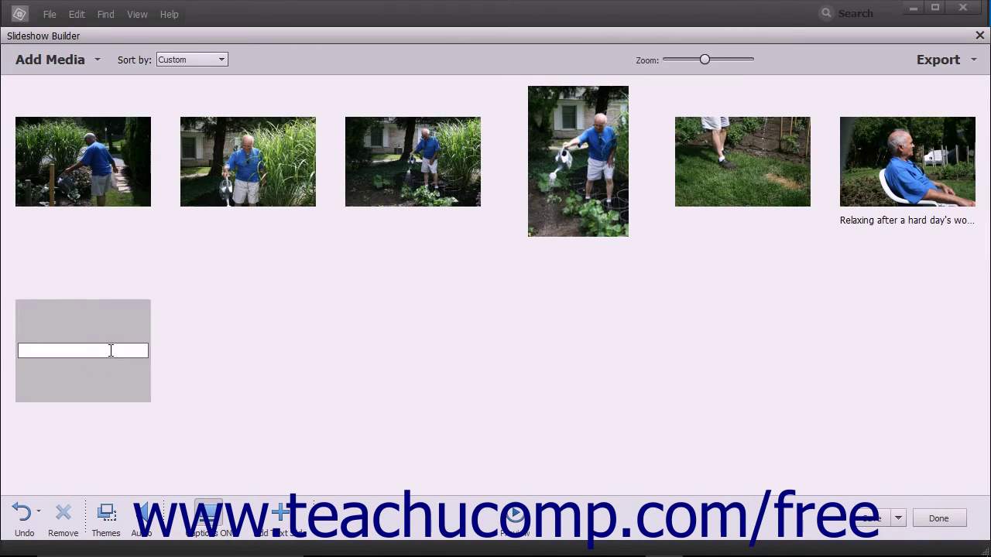
type("Gardening")
left_click(180, 357)
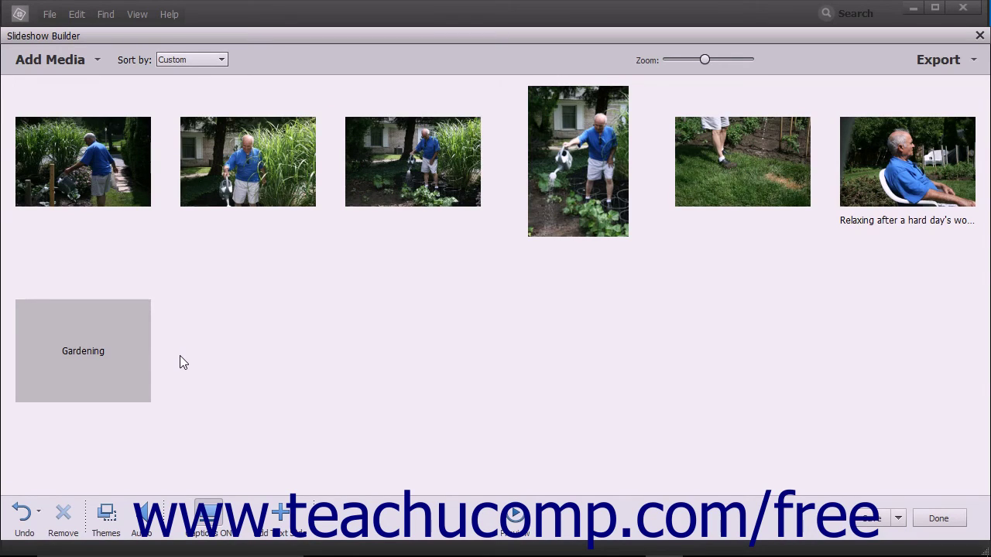
left_click_drag(98, 361, 13, 151)
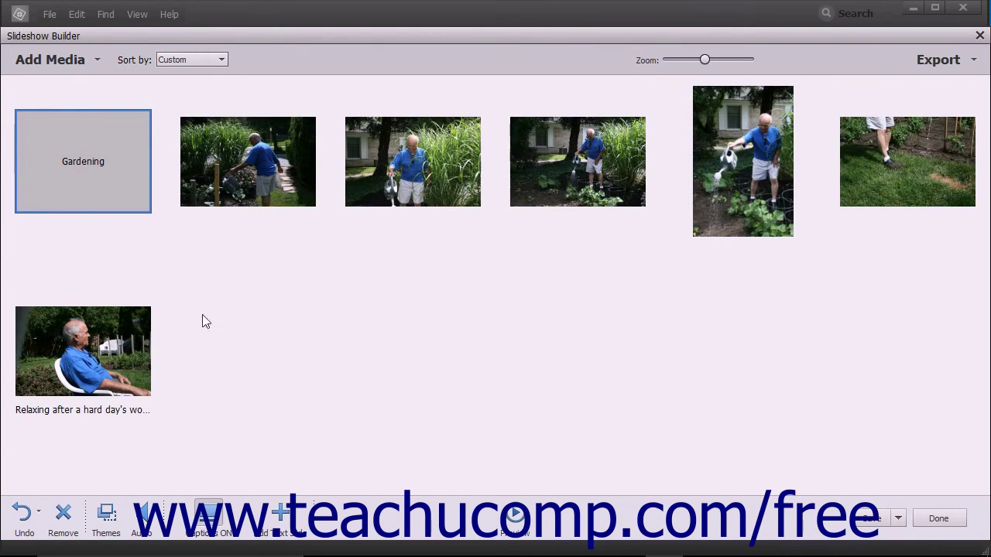
- Play a preview of the seven-slide slideshow, exit it, and save the slideshow
left_click(515, 517)
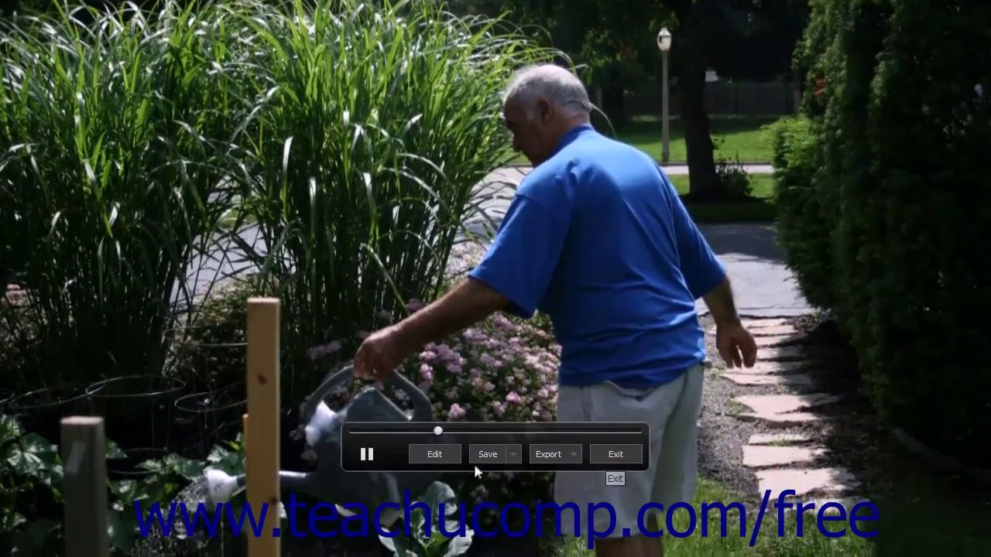
left_click(616, 455)
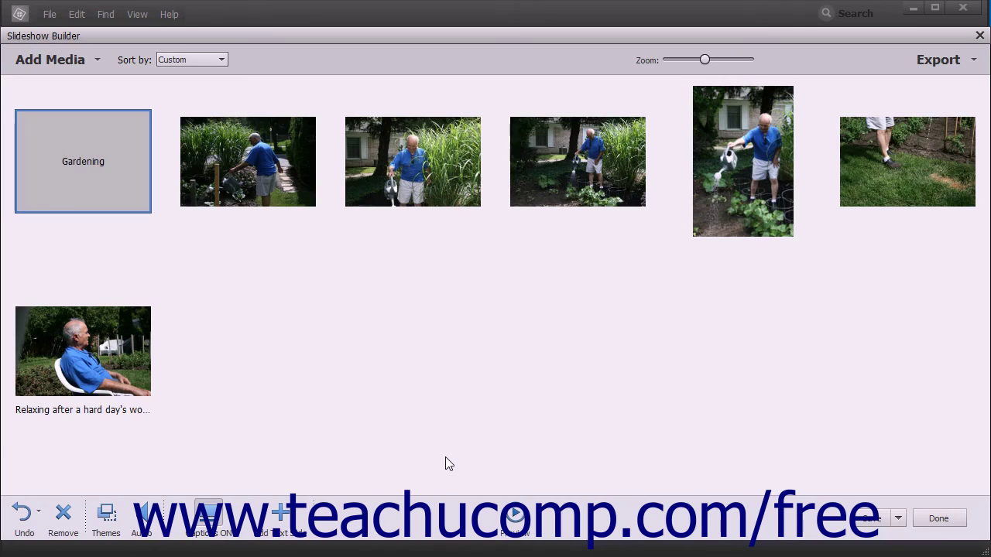
left_click(866, 521)
- Use Save As to save the slideshow project as 'Untitled Slideshow'
left_click(901, 520)
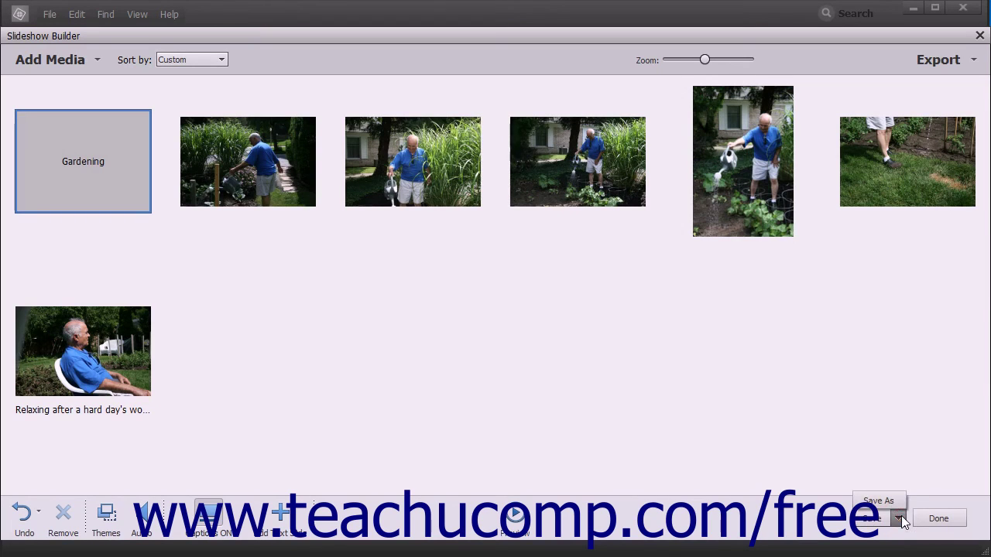
left_click(891, 502)
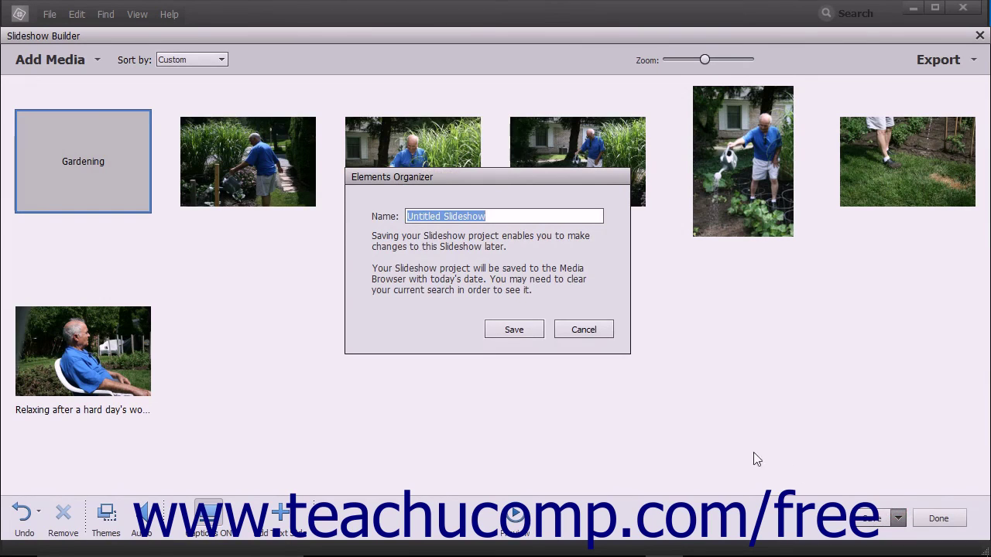
left_click(502, 215)
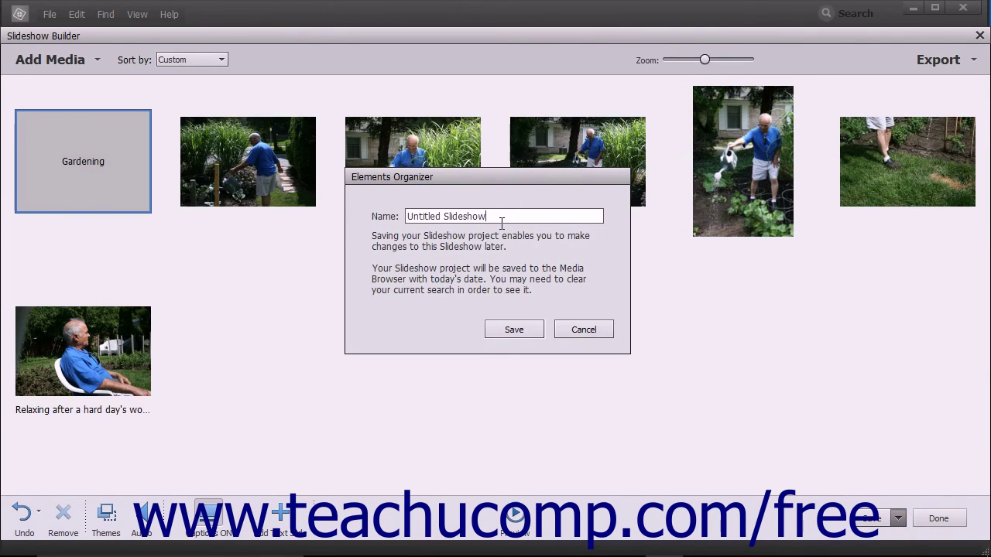
left_click(512, 330)
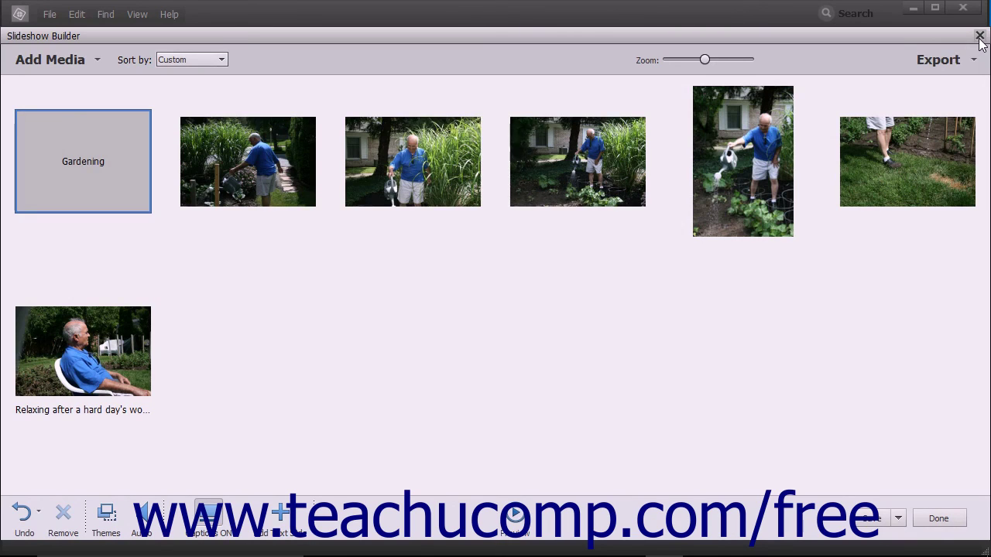
- Drag the first garden photo to the end, then close the builder to get the save prompt
left_click(252, 148)
left_click_drag(253, 149, 221, 371)
left_click(979, 36)
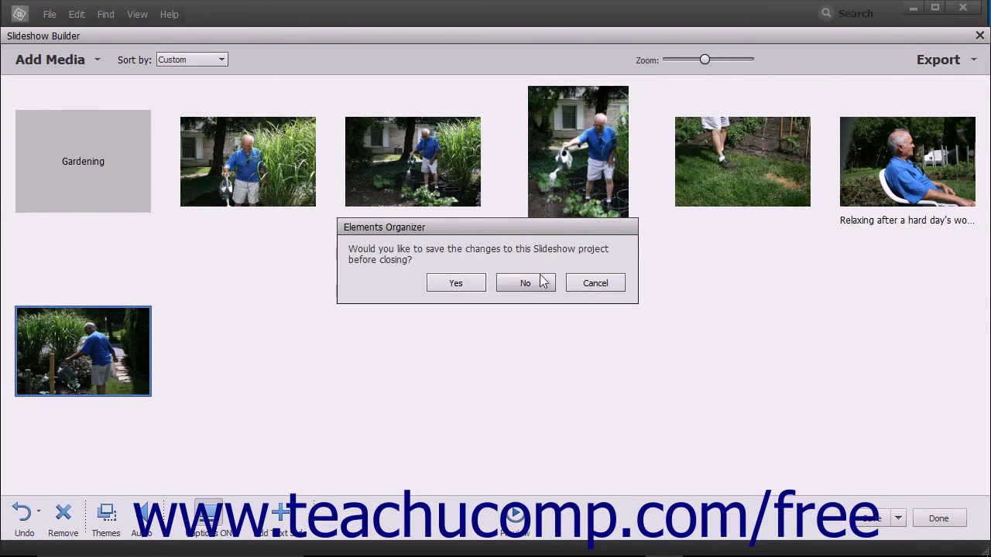